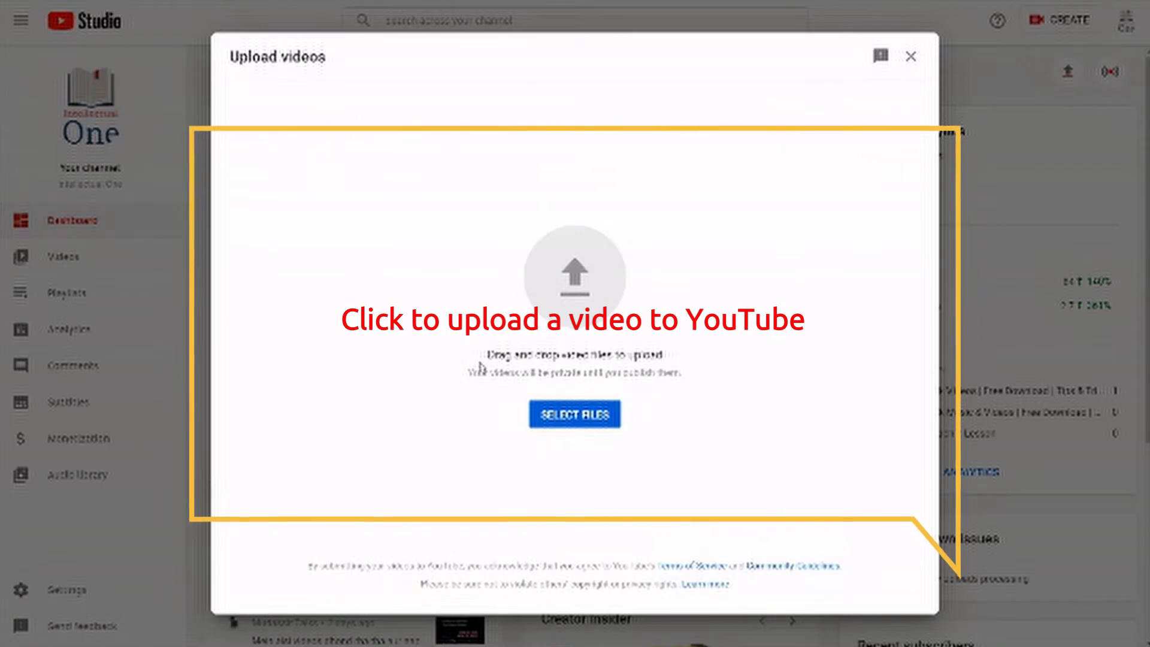
- Upload the first video, 'fivver', from the lecture folder
left_click(570, 417)
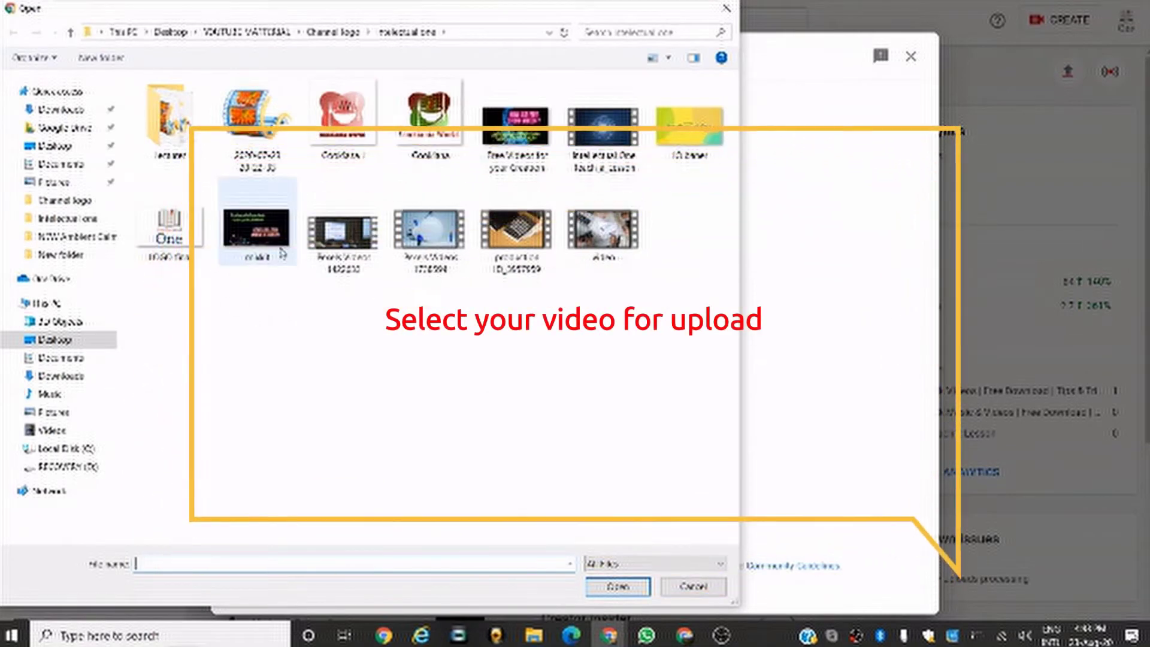
mouse_move(170, 234)
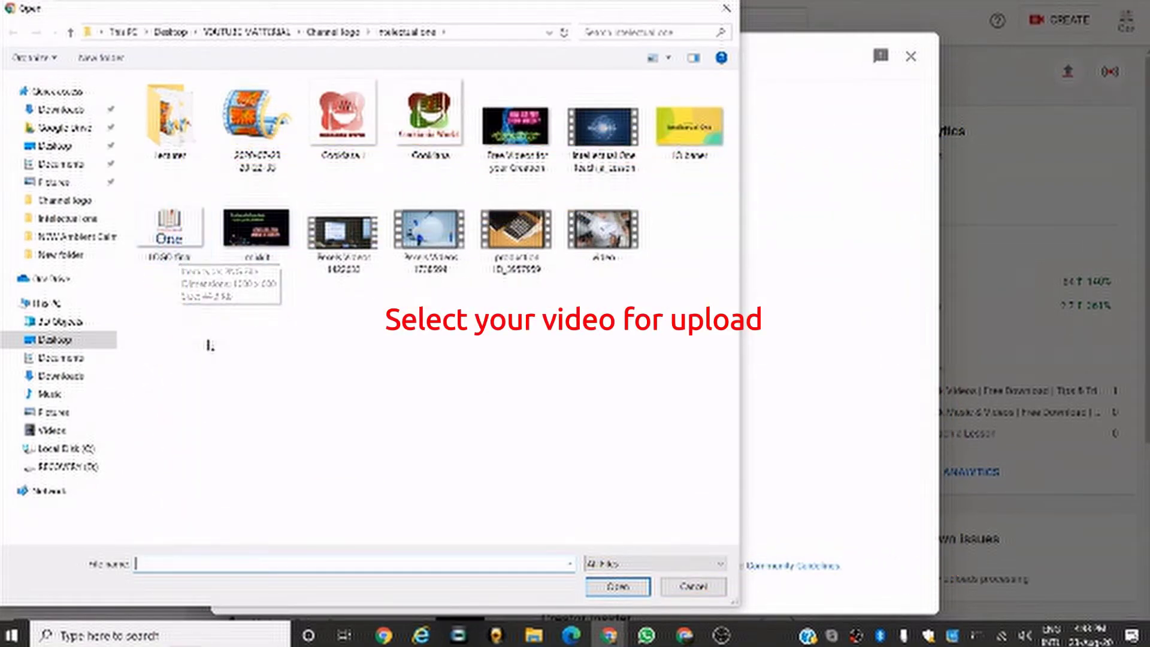
double_click(179, 144)
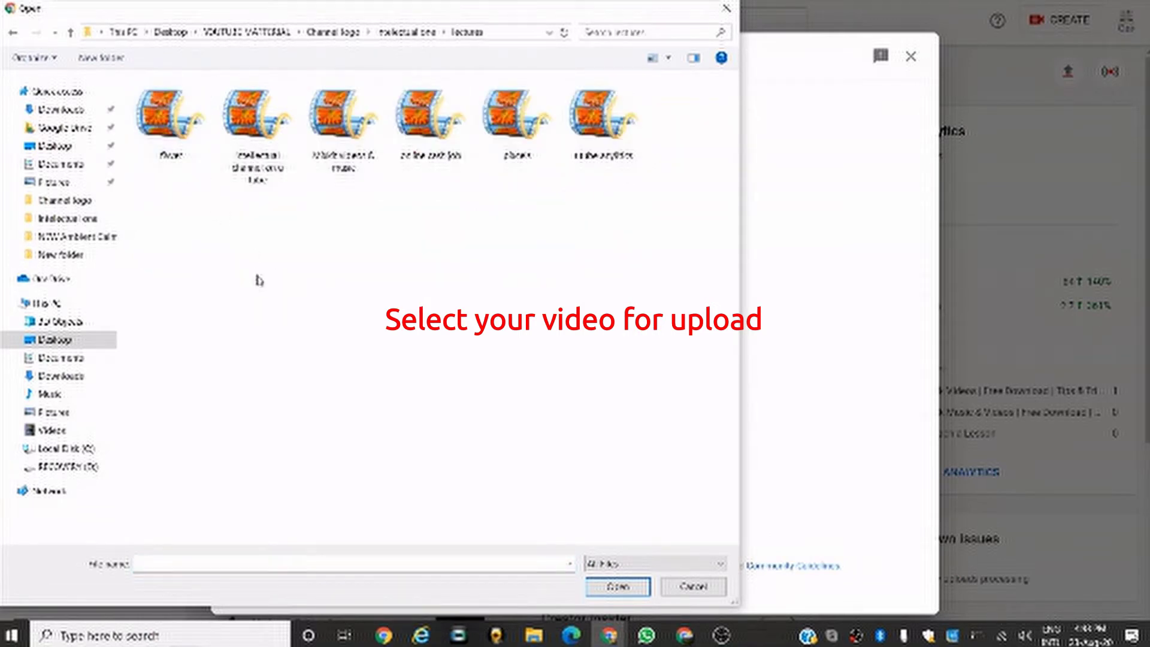
left_click(174, 133)
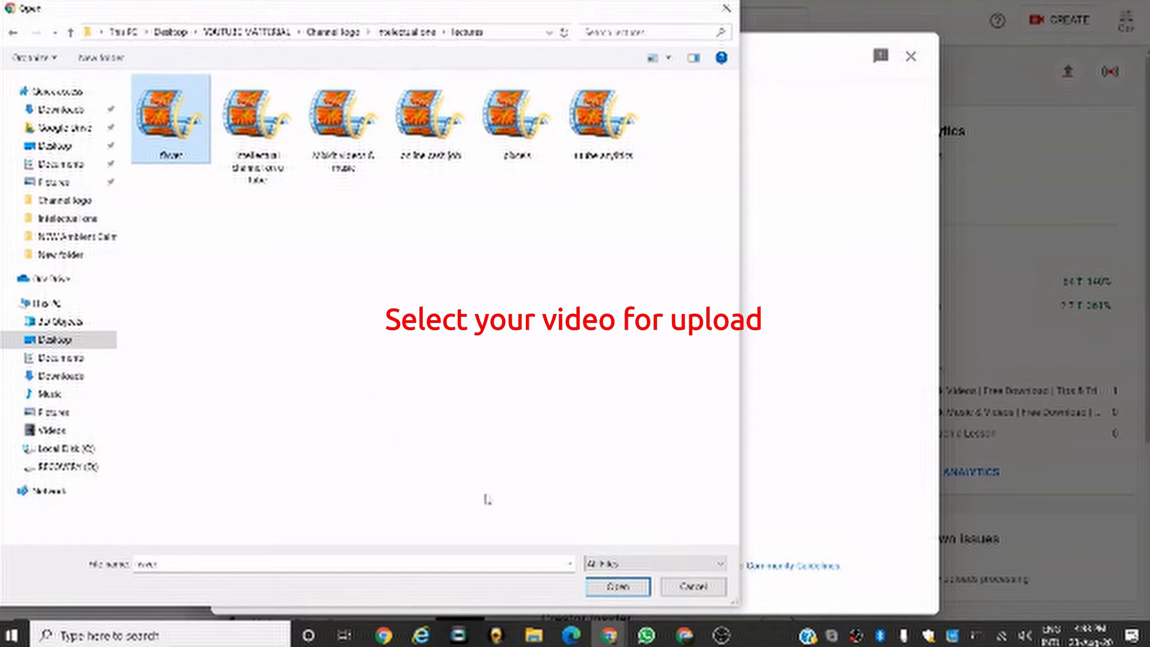
left_click(598, 590)
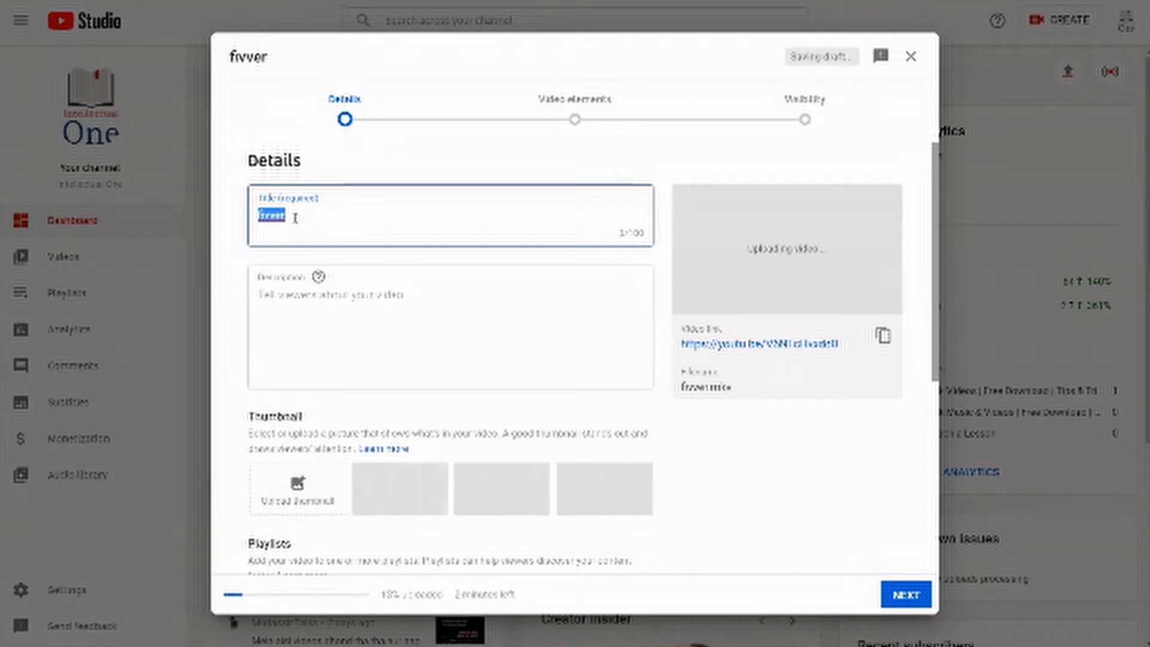
- Retitle the video 'YouTube Premiere |', using the spelling suggestion to fix 'Premiere'
left_click(295, 215)
type("Test p")
key("BackSpace")
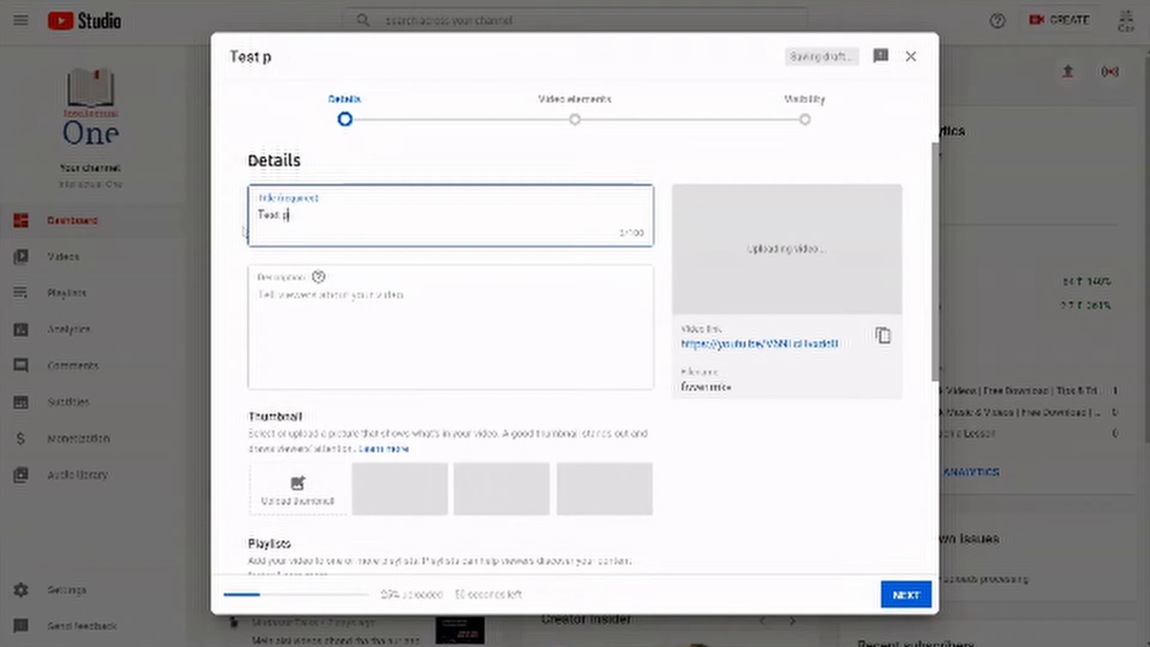
key("BackSpace")
key("BackSpace")
key("BackSpace")
type("youtube")
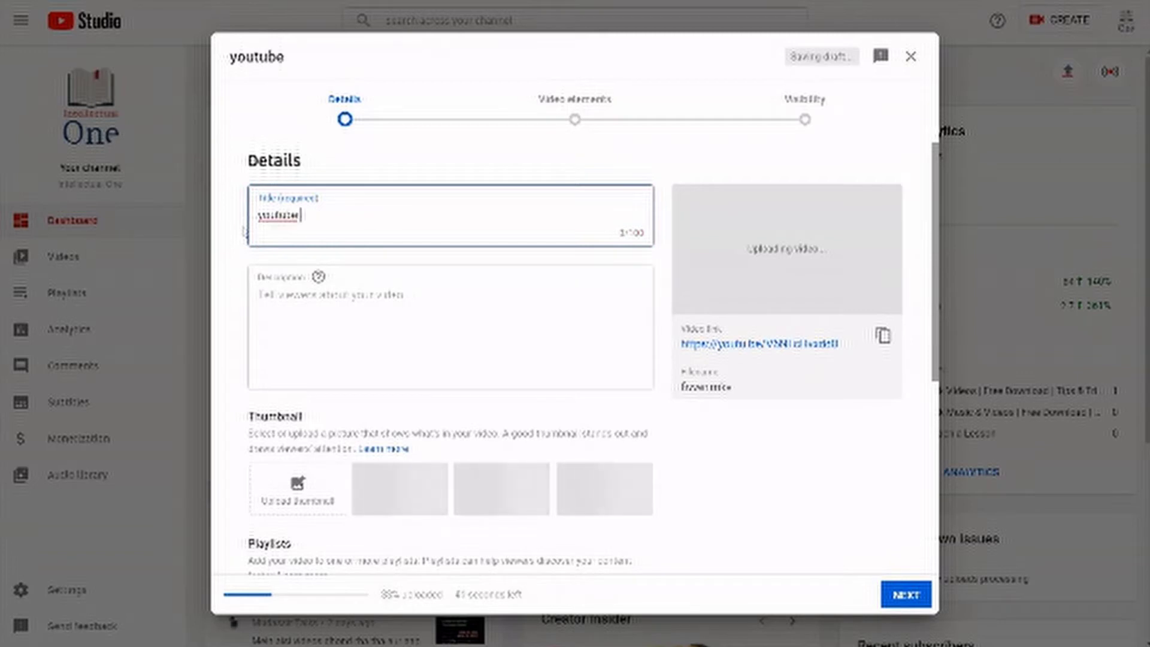
key("BackSpace")
key("BackSpace")
key("BackSpace")
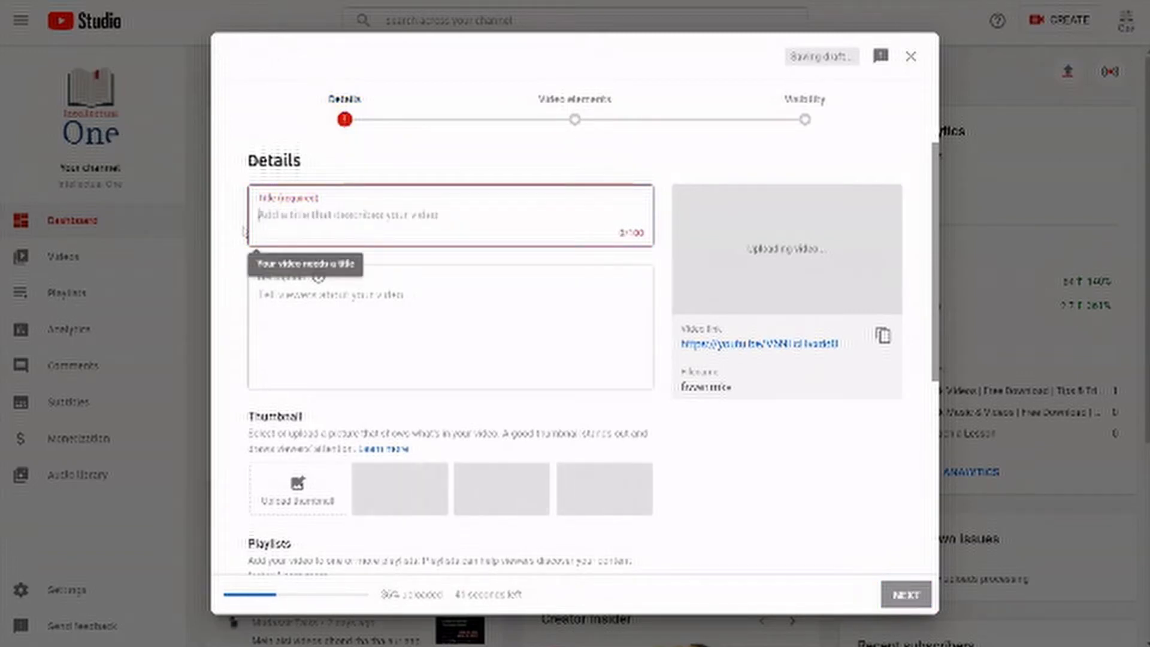
type("Y")
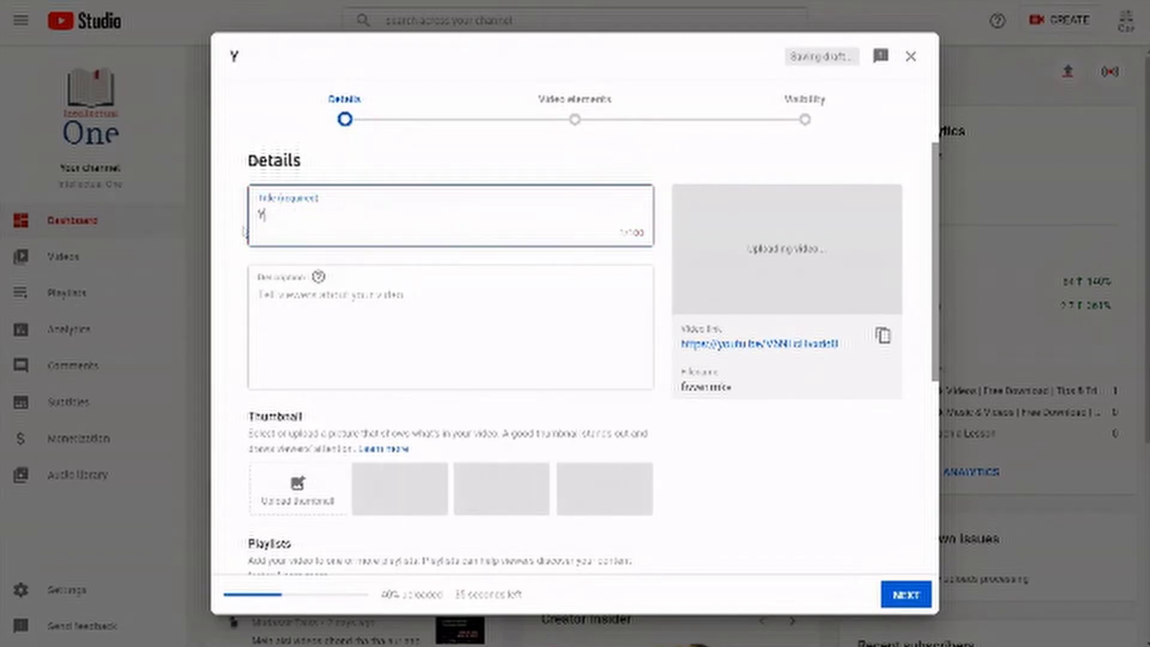
type("ouTube P")
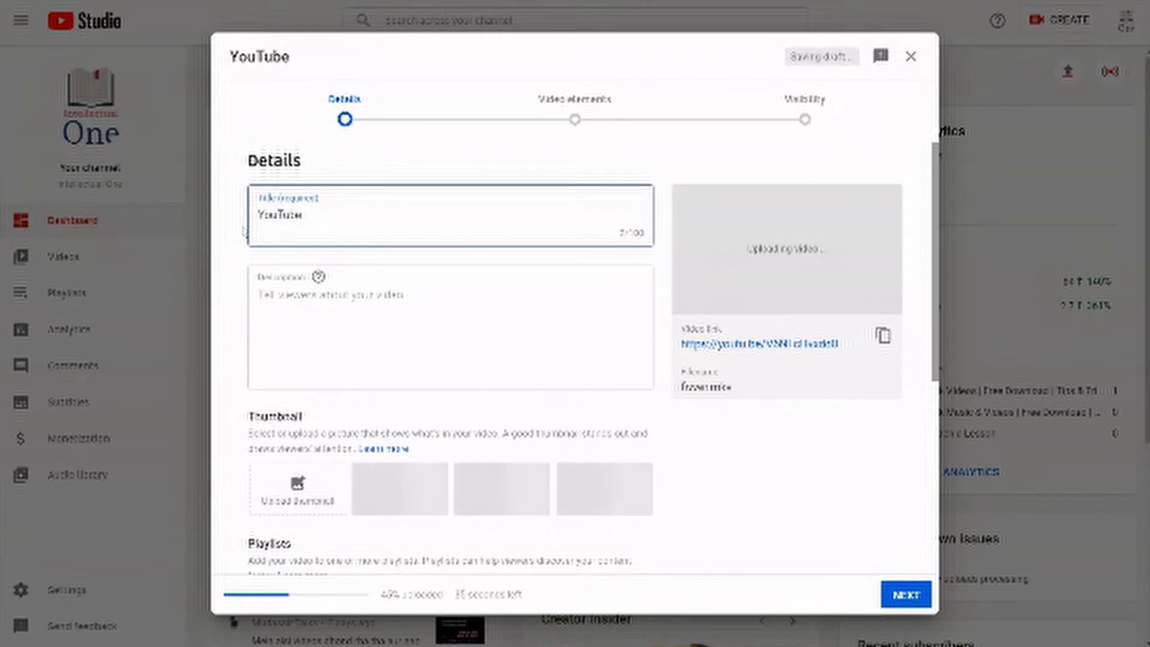
type("re")
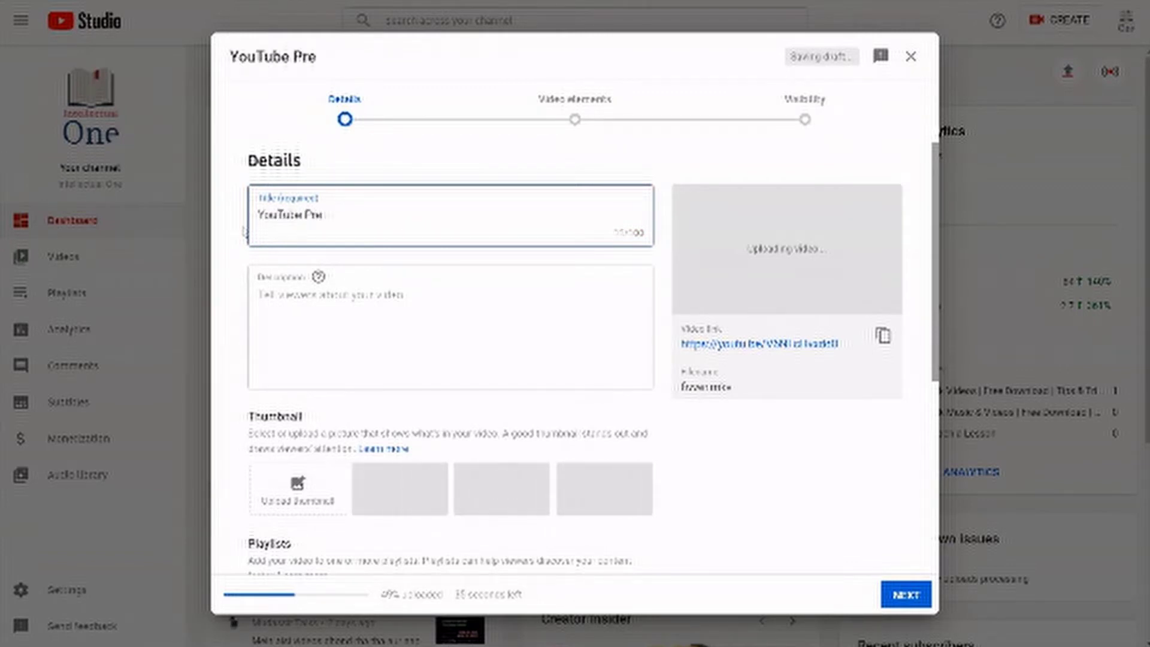
type("meire")
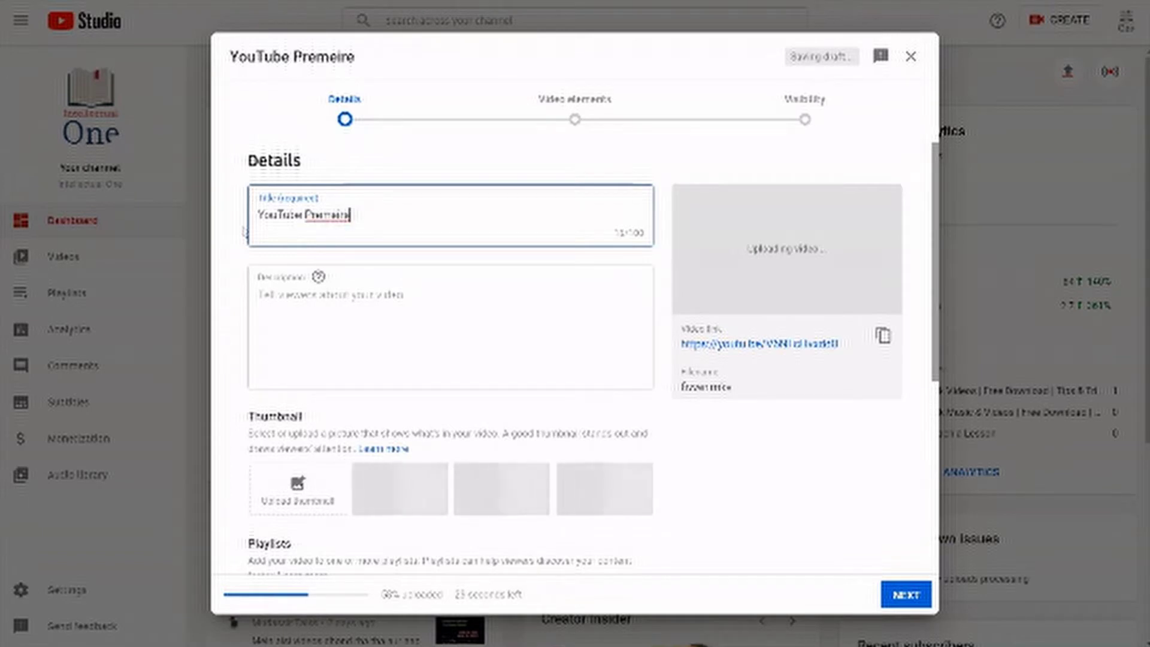
right_click(339, 217)
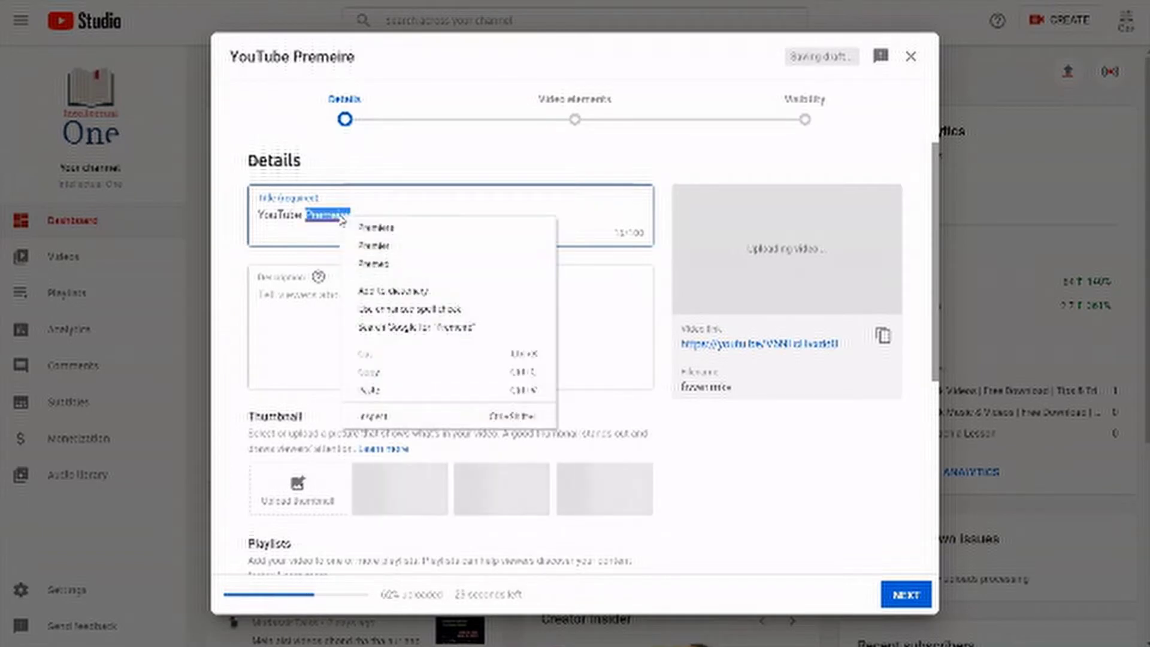
left_click(373, 228)
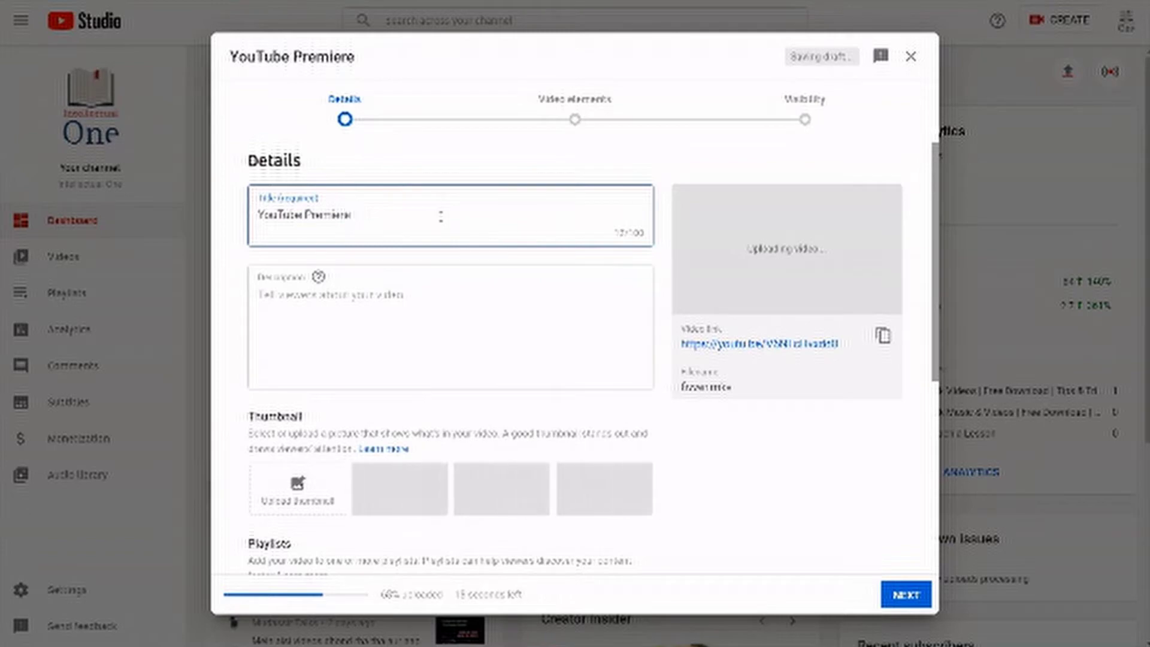
type("|")
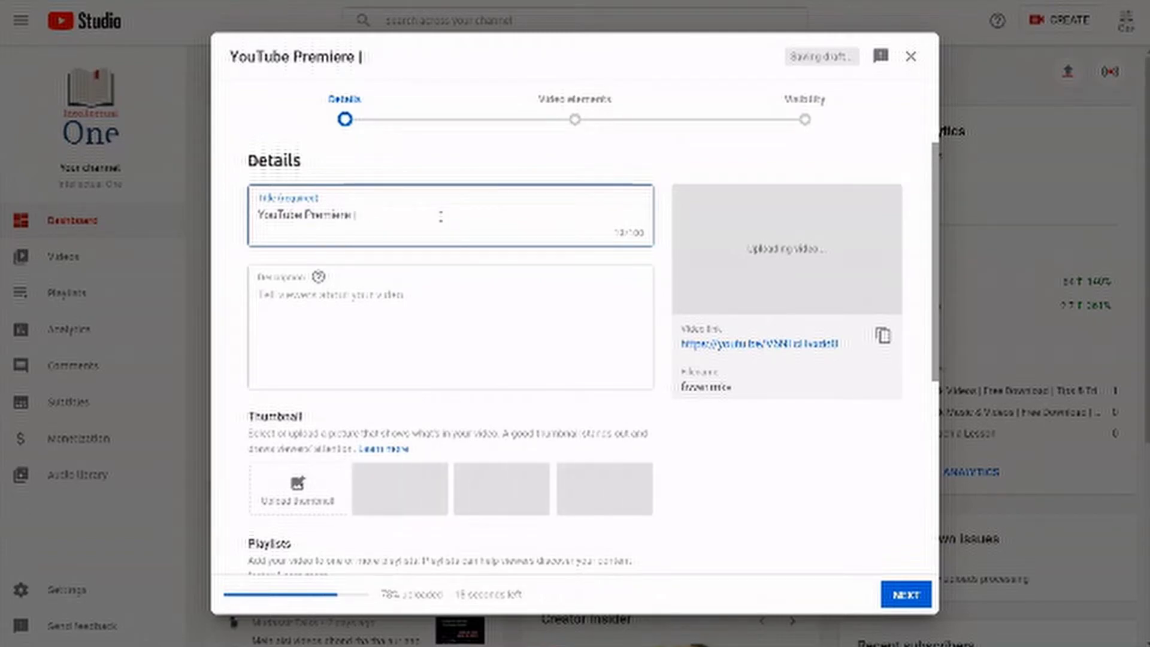
left_click(316, 304)
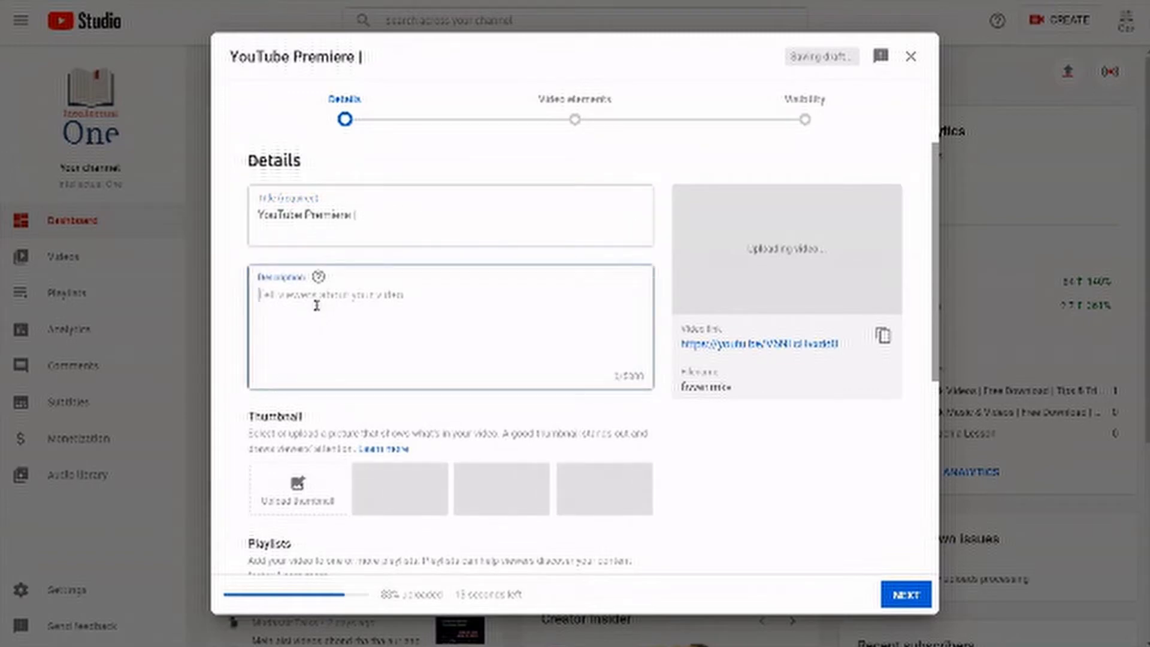
- Leave the description empty and set the audience to 'No, it's not made for kids'
type("Di")
type("c")
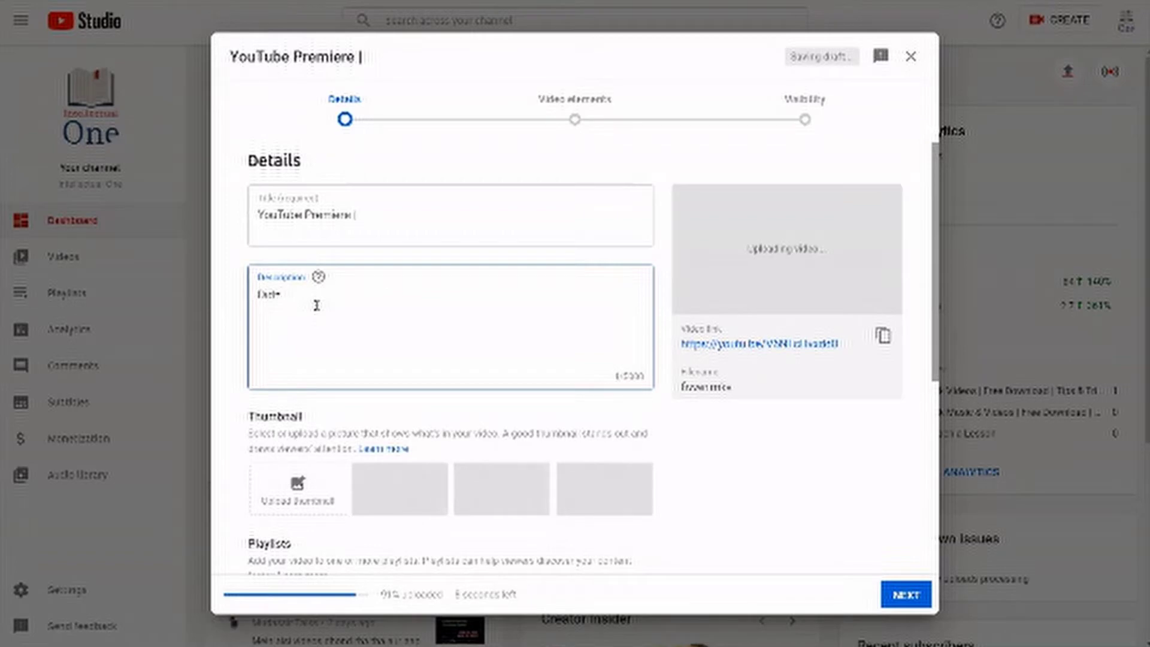
key("BackSpace")
key("BackSpace")
key("BackSpace")
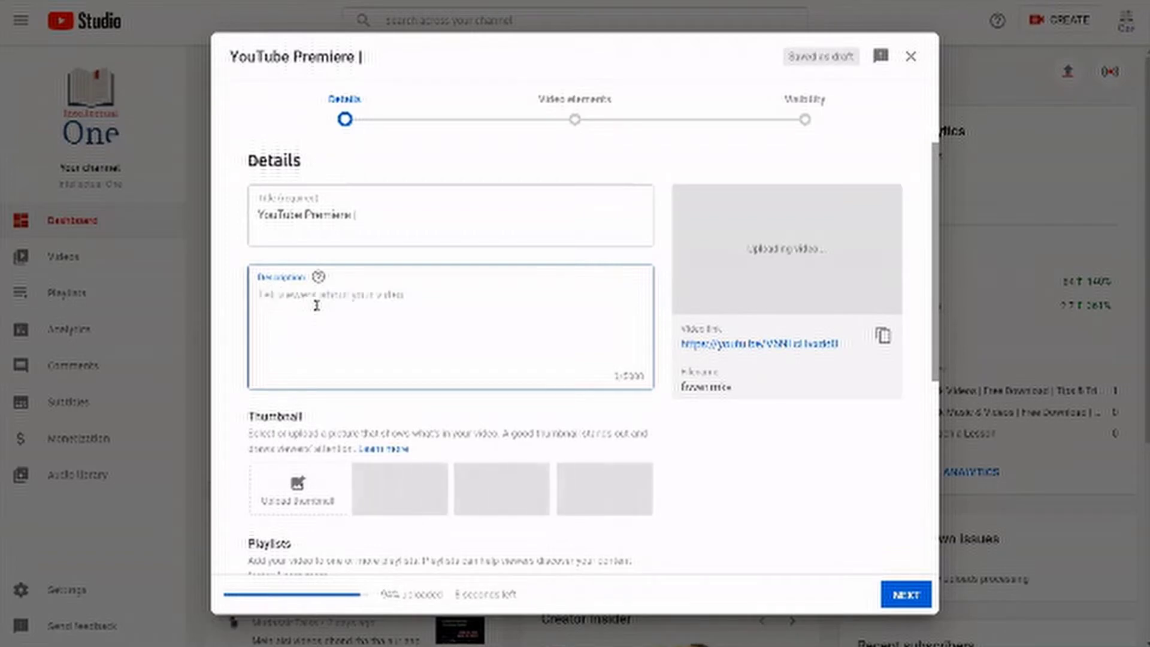
scroll(317, 309, "down", 4)
scroll(327, 327, "down", 1)
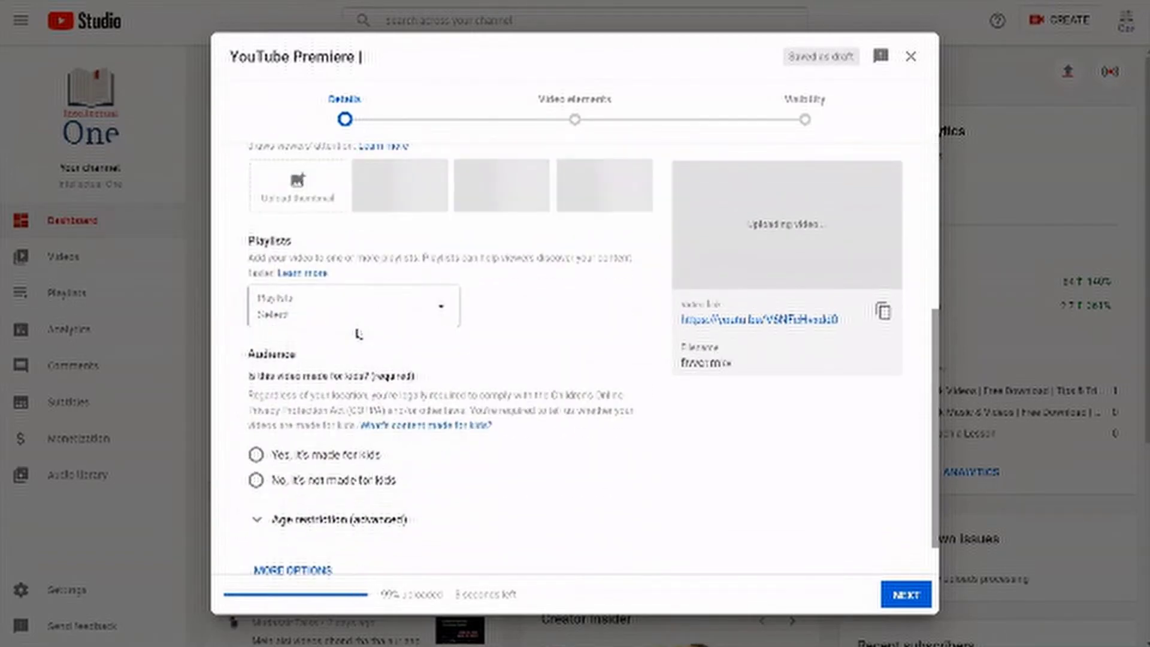
scroll(354, 333, "down", 1)
left_click(255, 435)
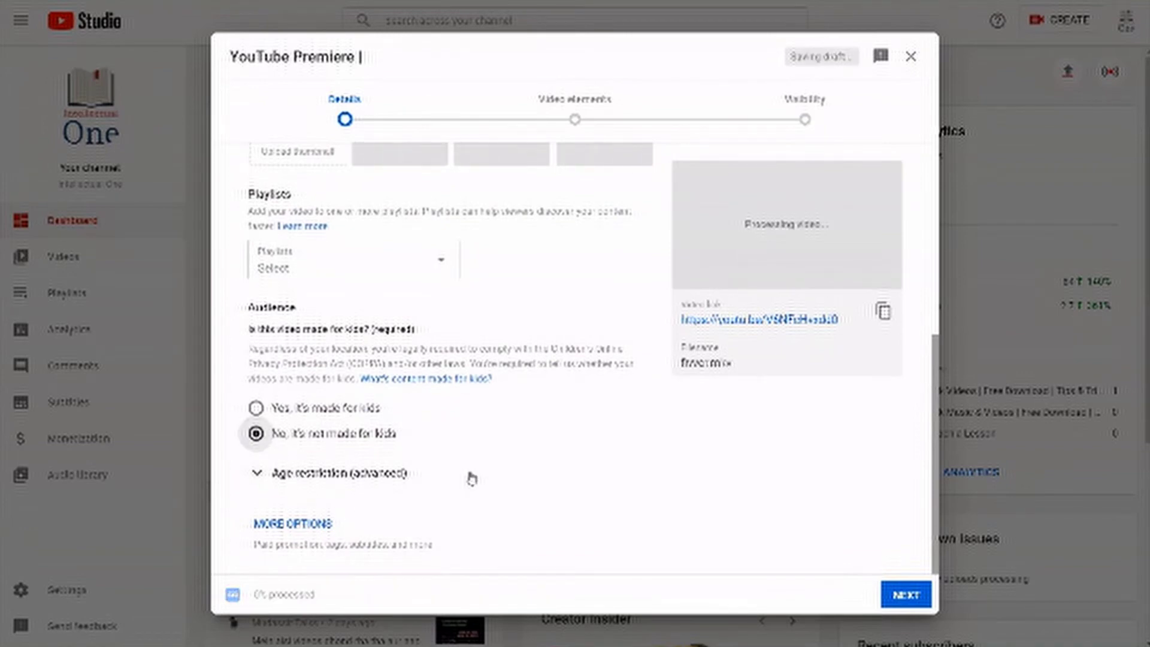
- Reveal the additional settings and set the video language to English
left_click(293, 524)
scroll(465, 478, "down", 5)
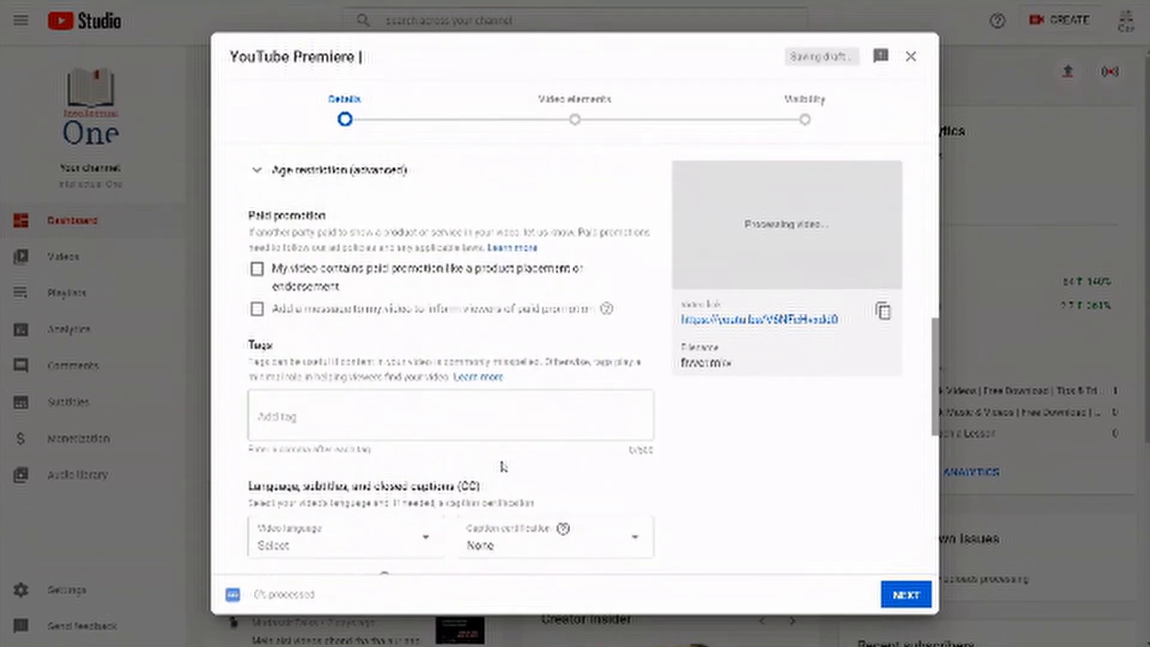
scroll(503, 466, "down", 1)
left_click(279, 358)
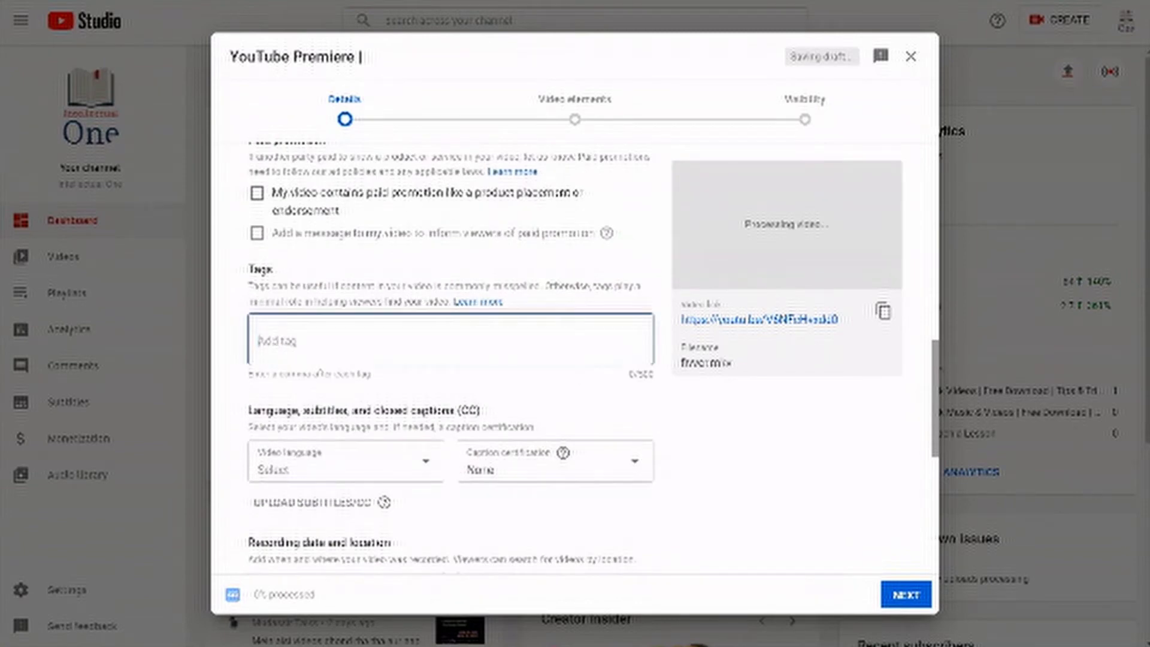
left_click(427, 469)
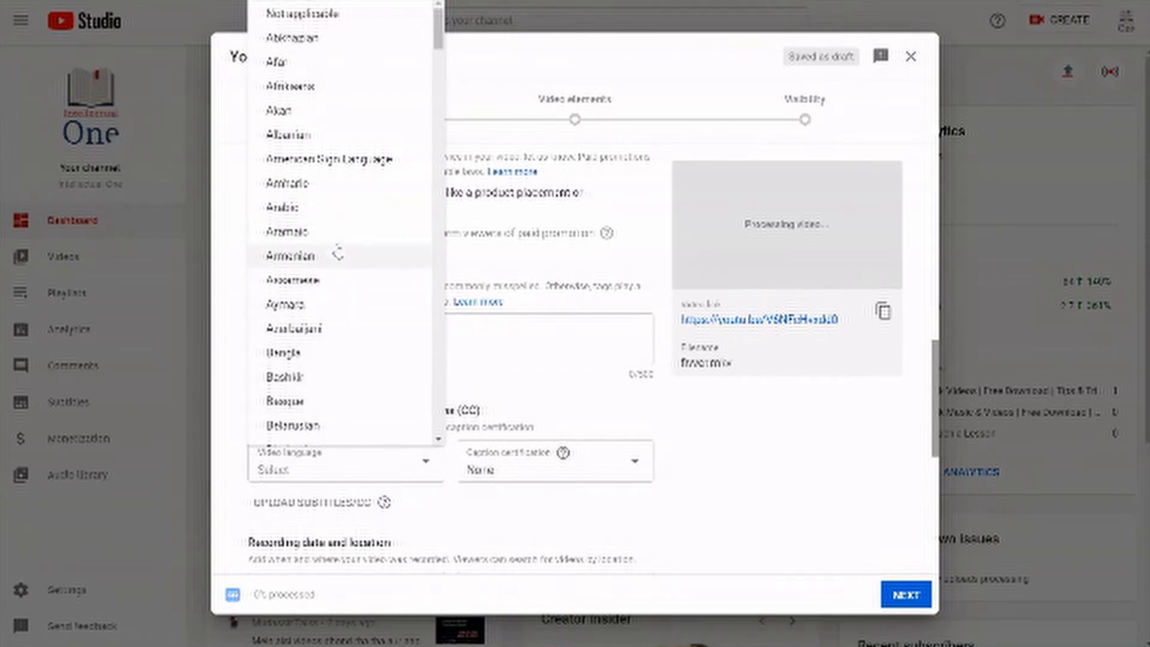
scroll(311, 271, "down", 5)
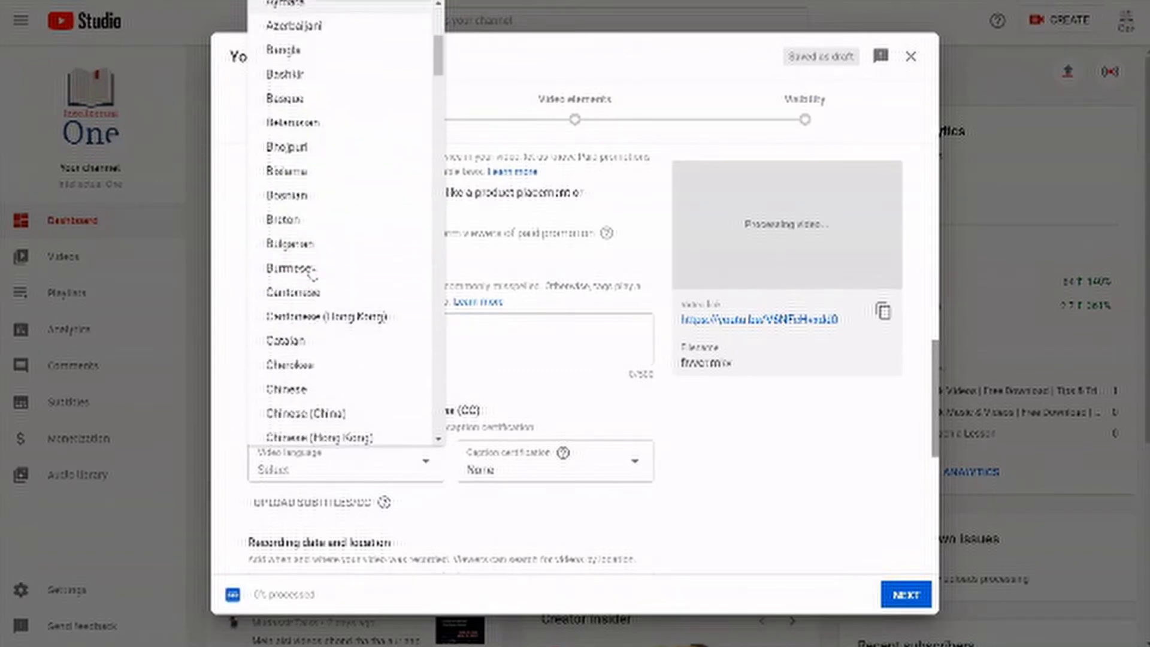
scroll(311, 275, "down", 4)
scroll(310, 299, "down", 3)
scroll(311, 312, "down", 3)
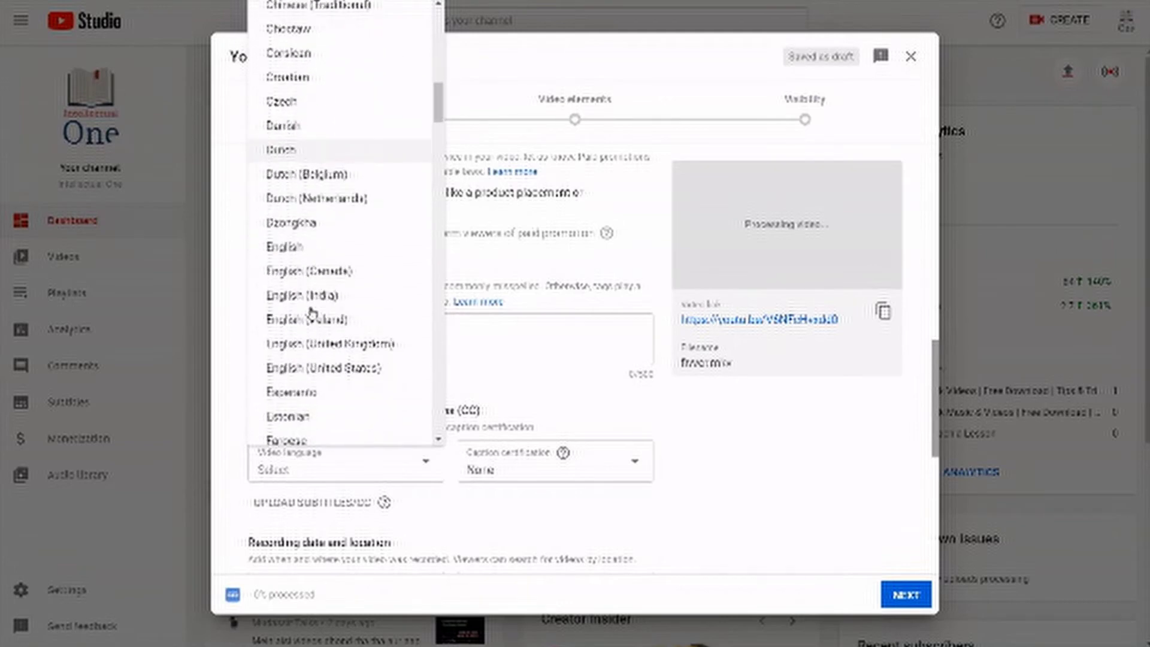
left_click(300, 246)
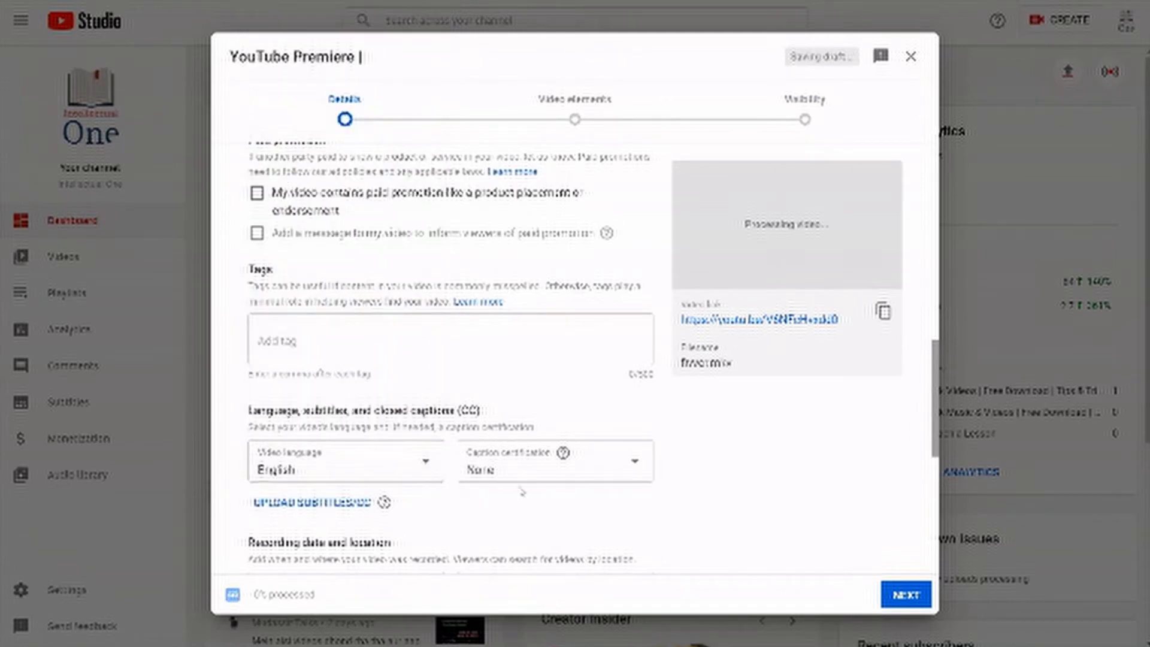
- Set caption certification to 'This content has never aired on television in the U.S.'
left_click(591, 475)
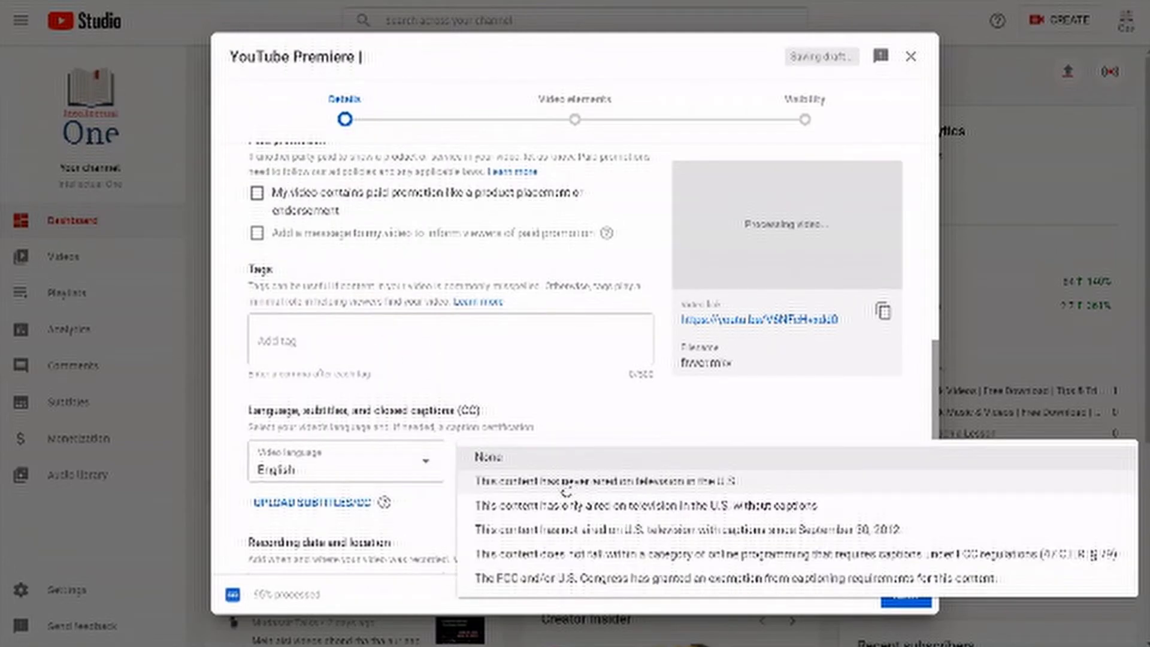
left_click(566, 482)
scroll(411, 490, "down", 1)
scroll(406, 488, "down", 3)
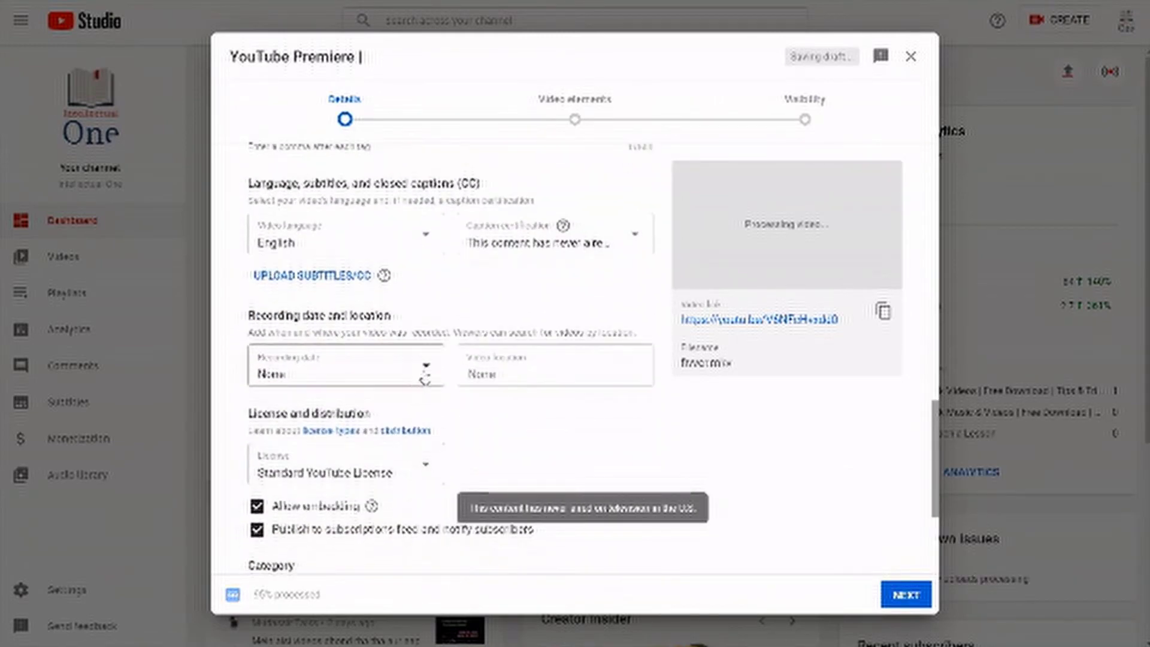
- Set the recording date to Aug 23, 2020 and the video location to Karachi
left_click(372, 382)
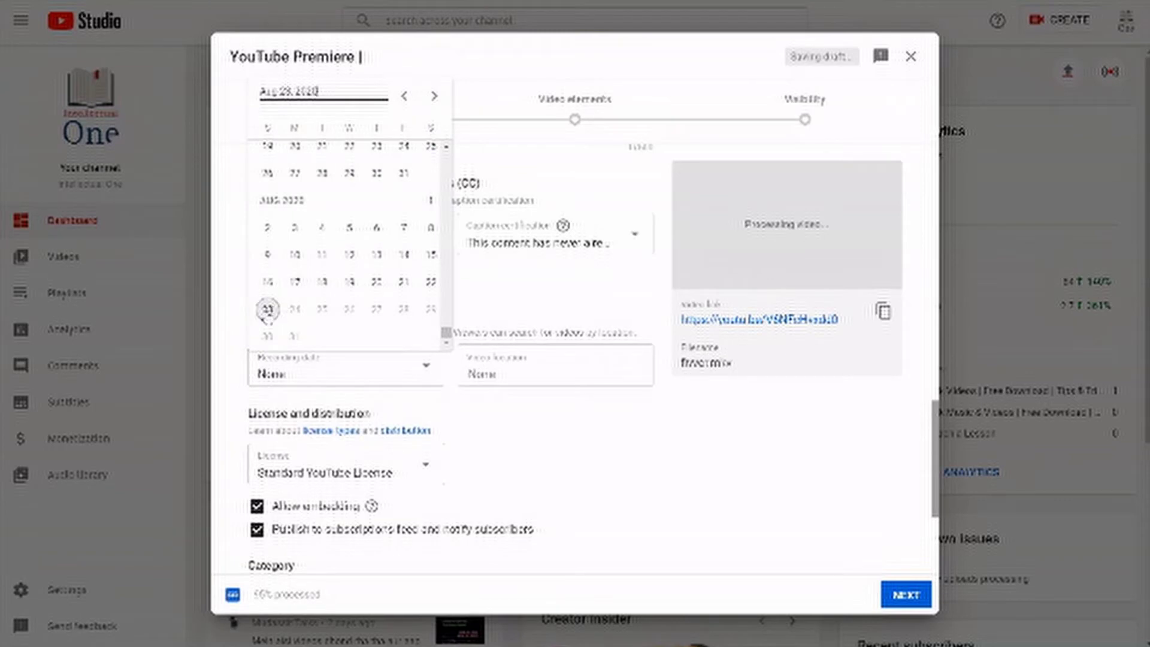
left_click(268, 310)
left_click(537, 373)
type("Karach")
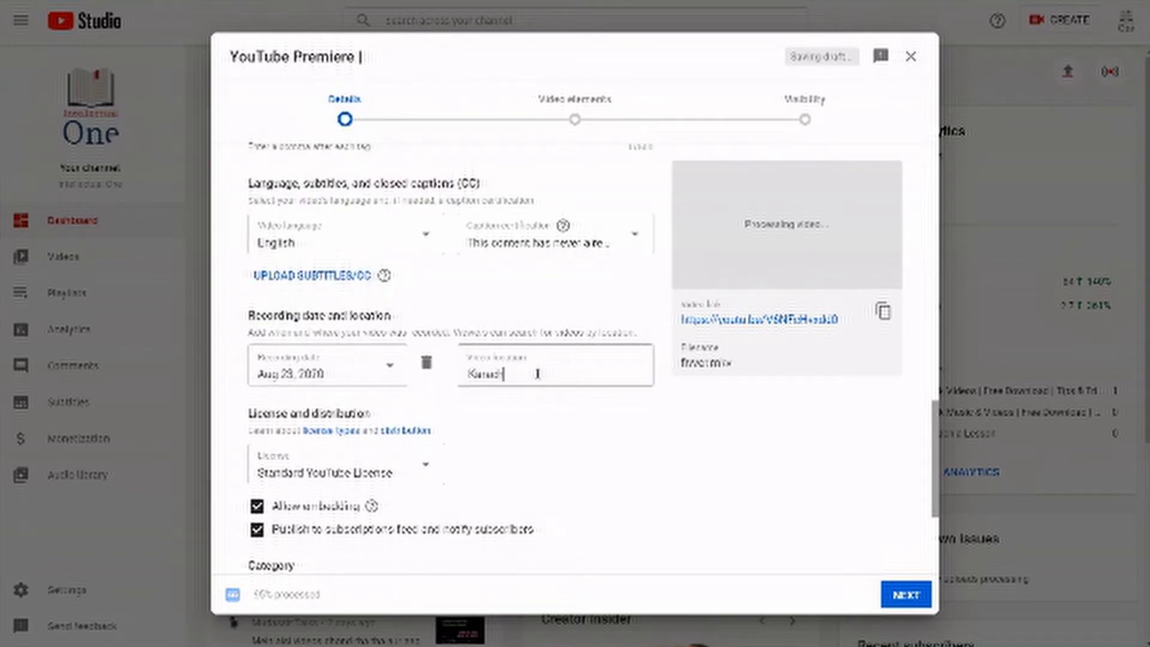
type("i")
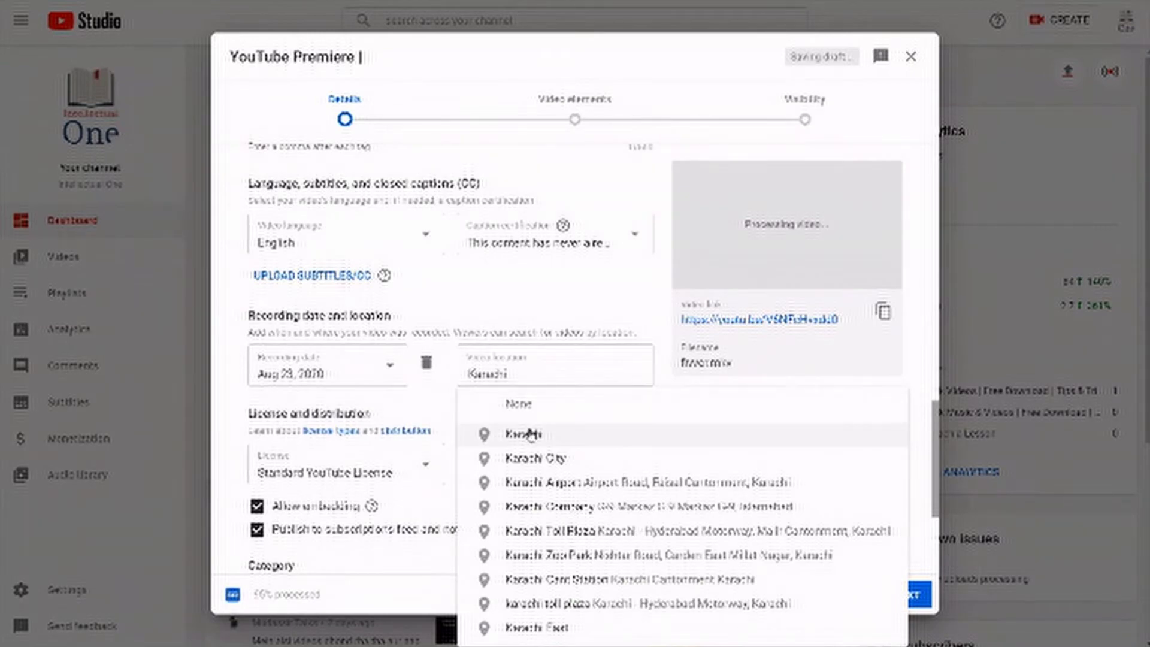
left_click(521, 434)
- Change the licence to Creative Commons - Attribution
scroll(515, 410, "down", 4)
left_click(399, 266)
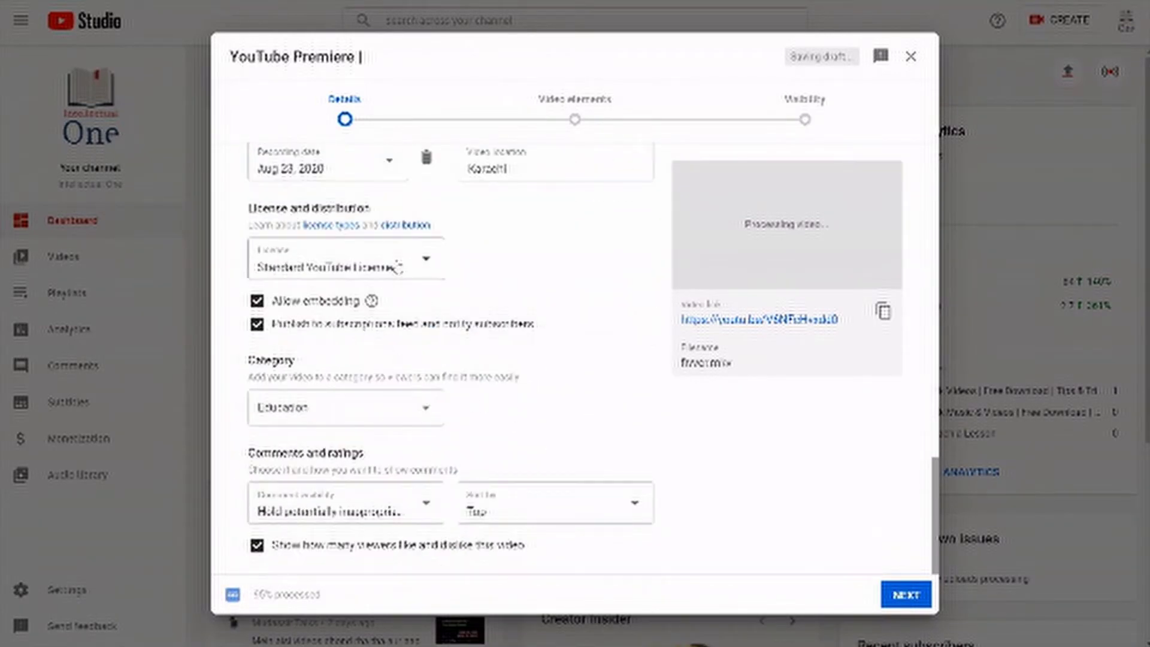
left_click(353, 279)
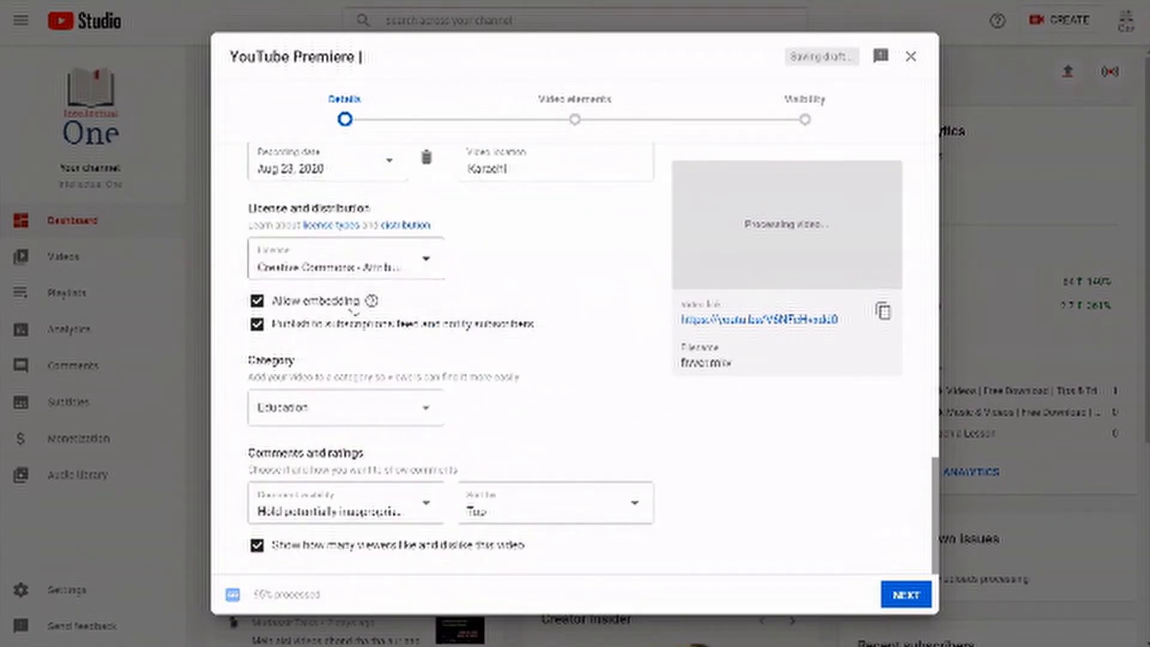
left_click(428, 263)
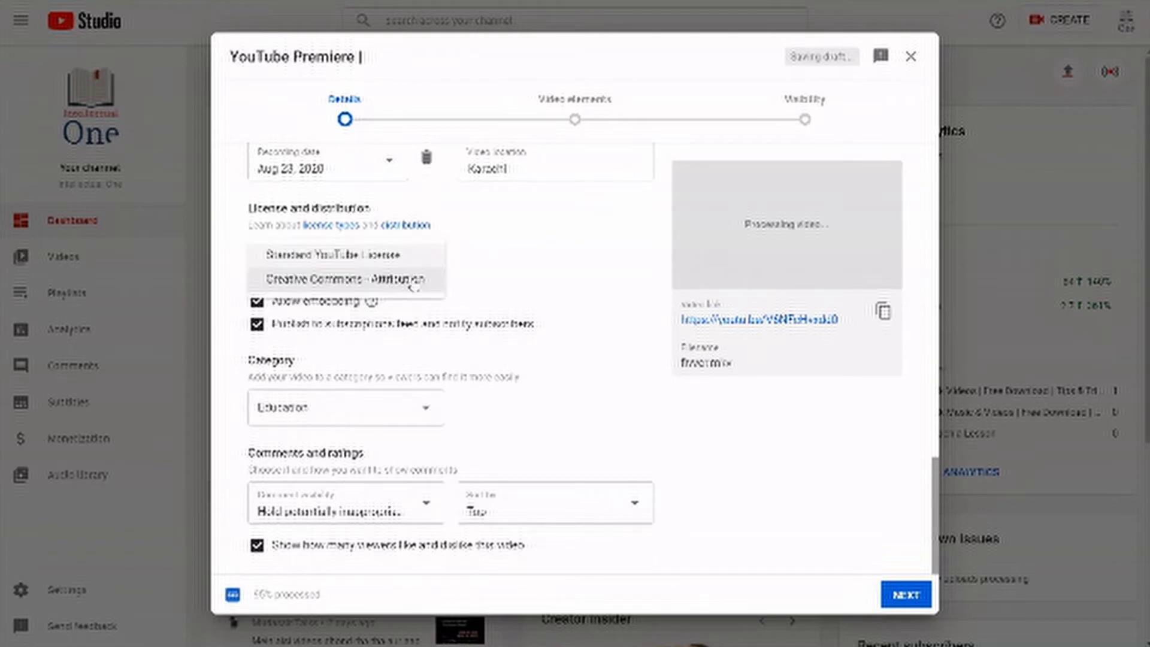
- Keep the Creative Commons - Attribution licence and the Education category
left_click(510, 304)
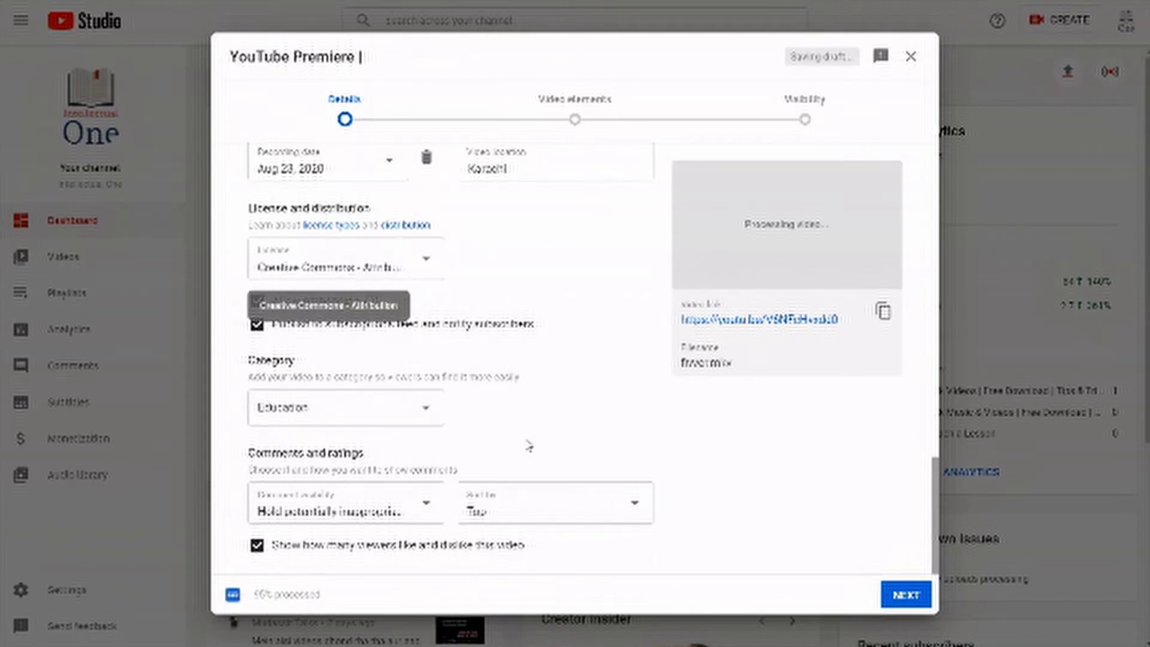
left_click(396, 407)
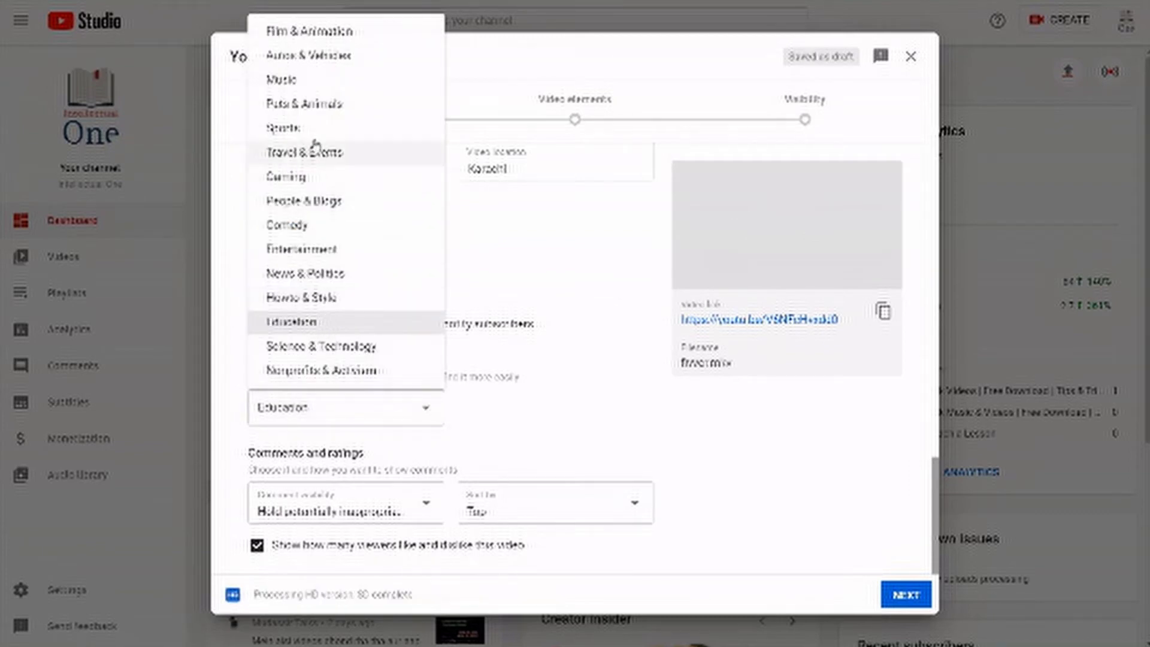
left_click(293, 323)
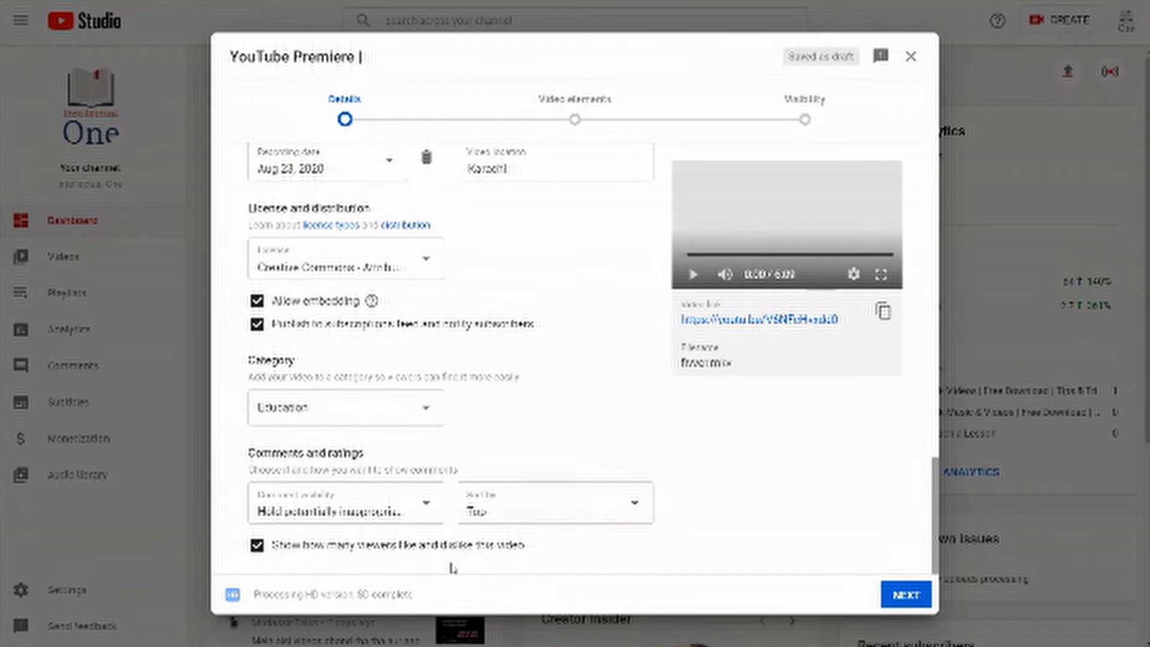
- Finish the Details step and advance to Video elements
scroll(470, 469, "up", 5)
scroll(470, 470, "up", 5)
scroll(469, 470, "up", 5)
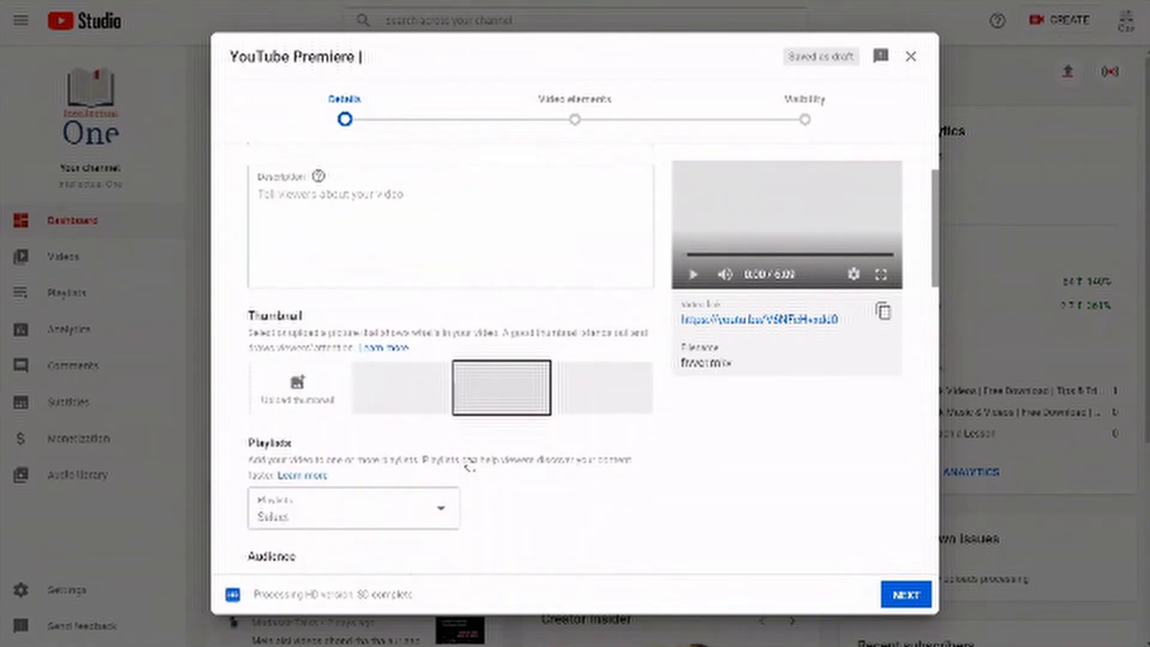
scroll(470, 467, "up", 2)
left_click(898, 596)
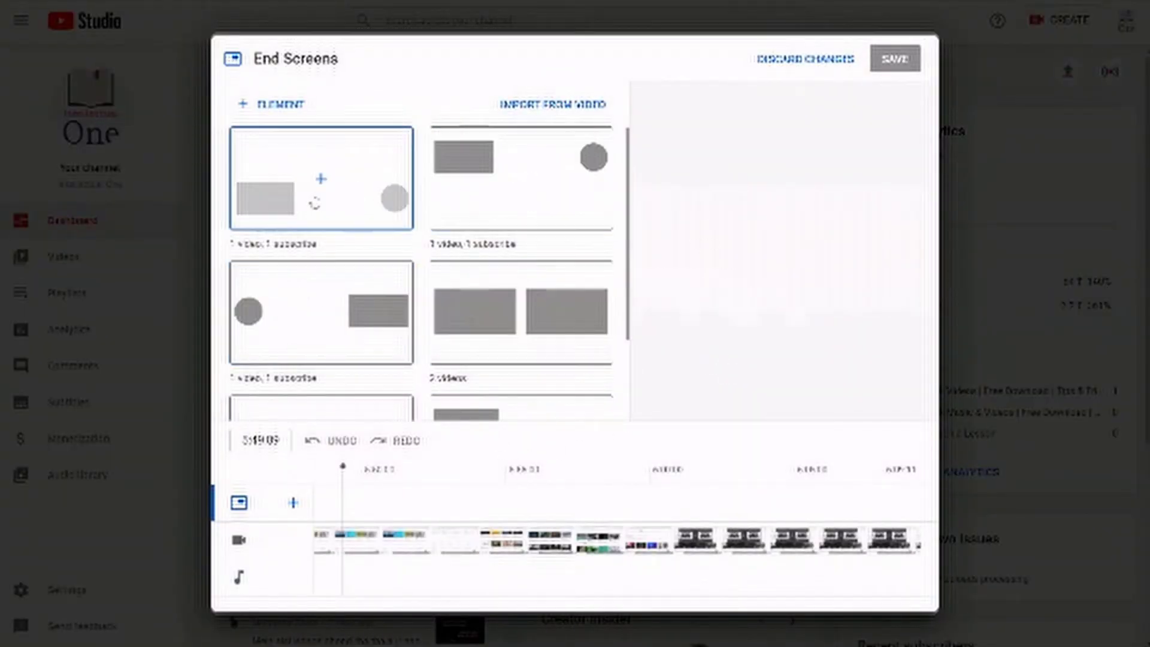
- Apply the '2 videos' end screen template with Best for viewer and Most recent upload elements
scroll(497, 302, "down", 2)
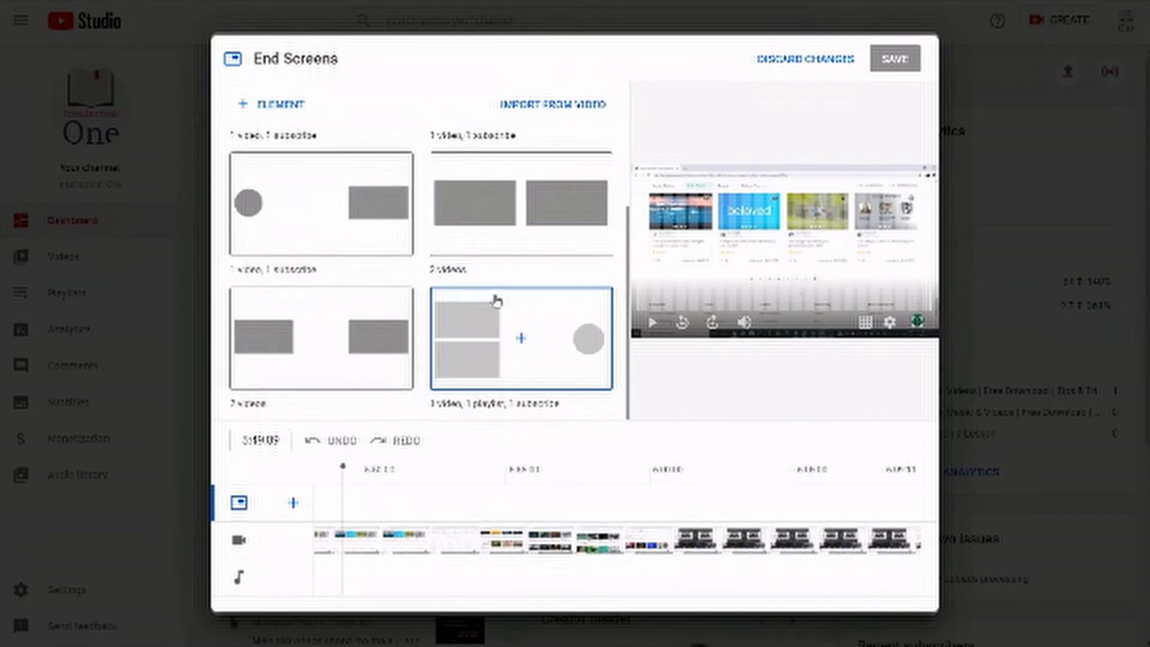
scroll(479, 246, "up", 2)
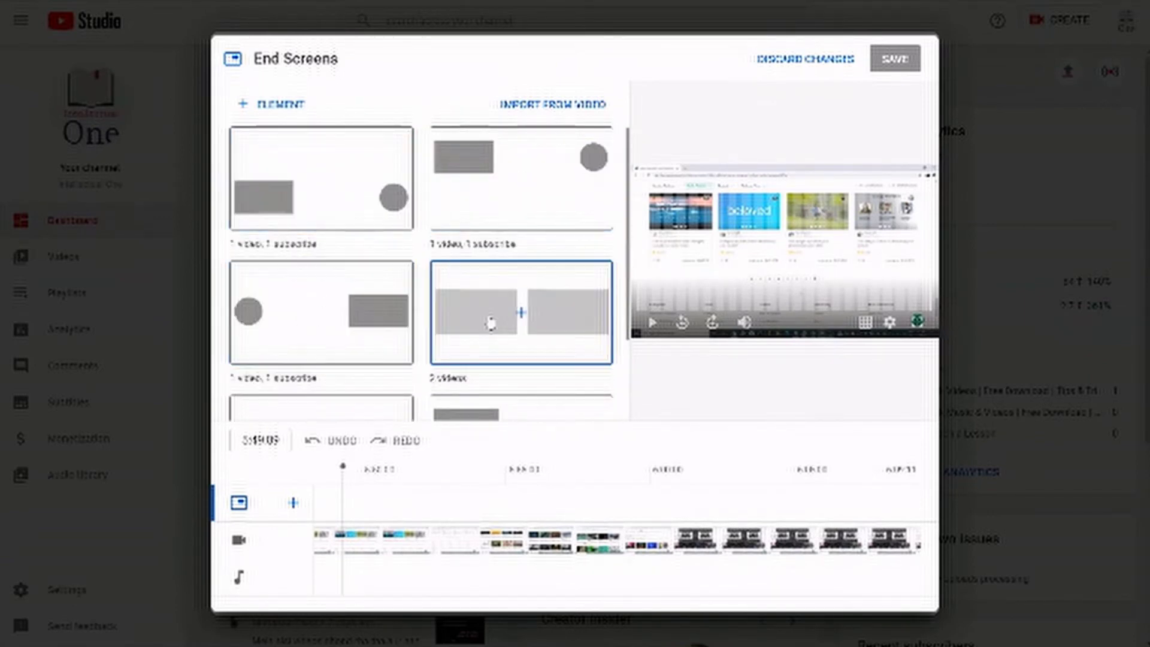
scroll(341, 417, "down", 2)
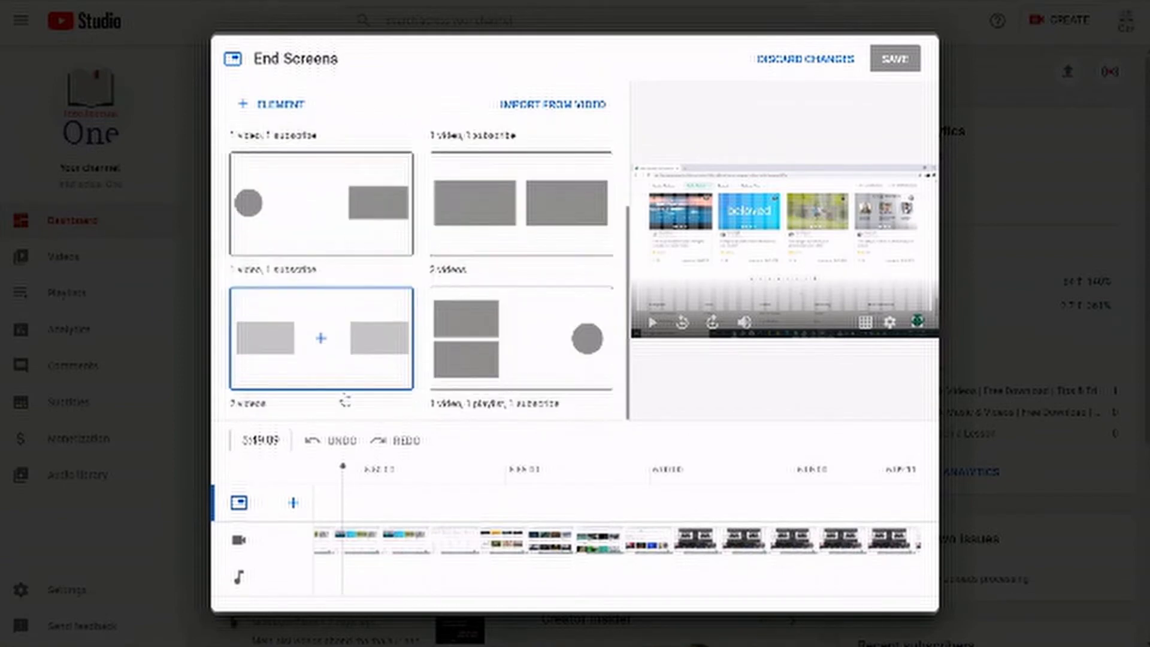
left_click(320, 342)
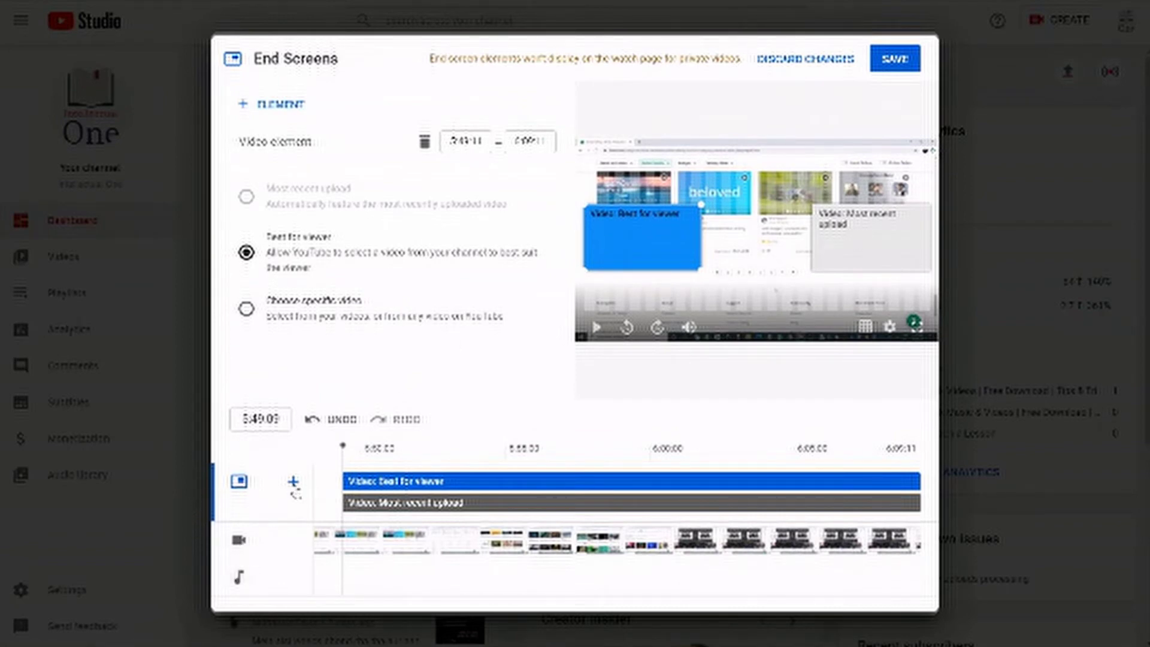
- Add a third video element to the end screen featuring the first channel video
left_click(294, 482)
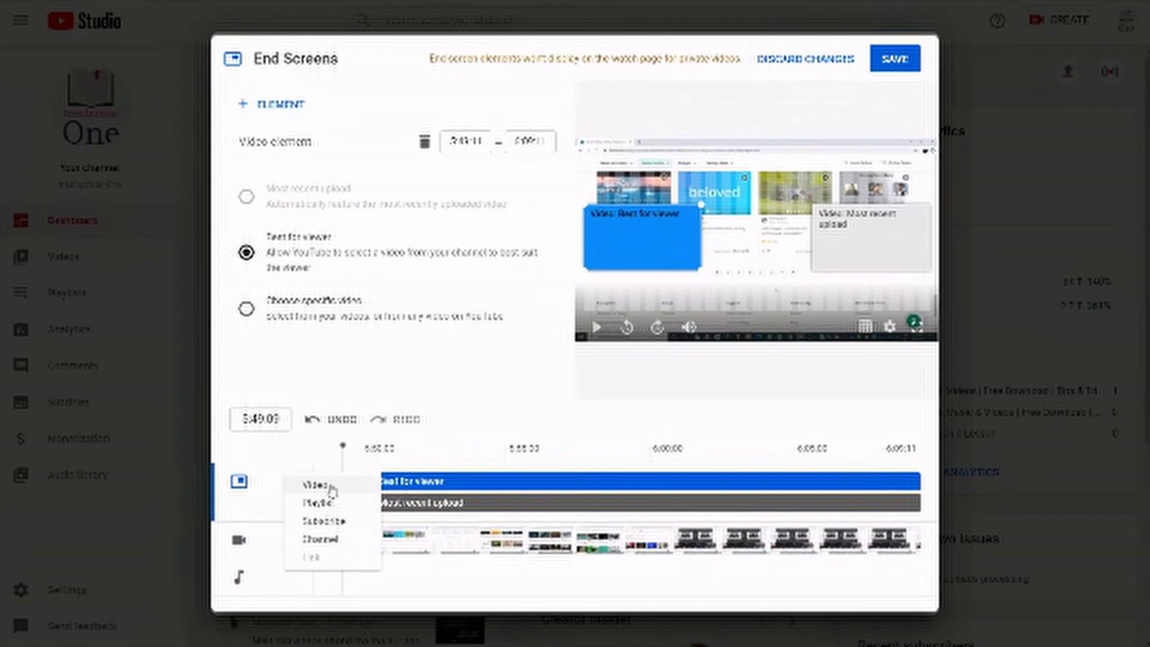
left_click(330, 487)
left_click(328, 147)
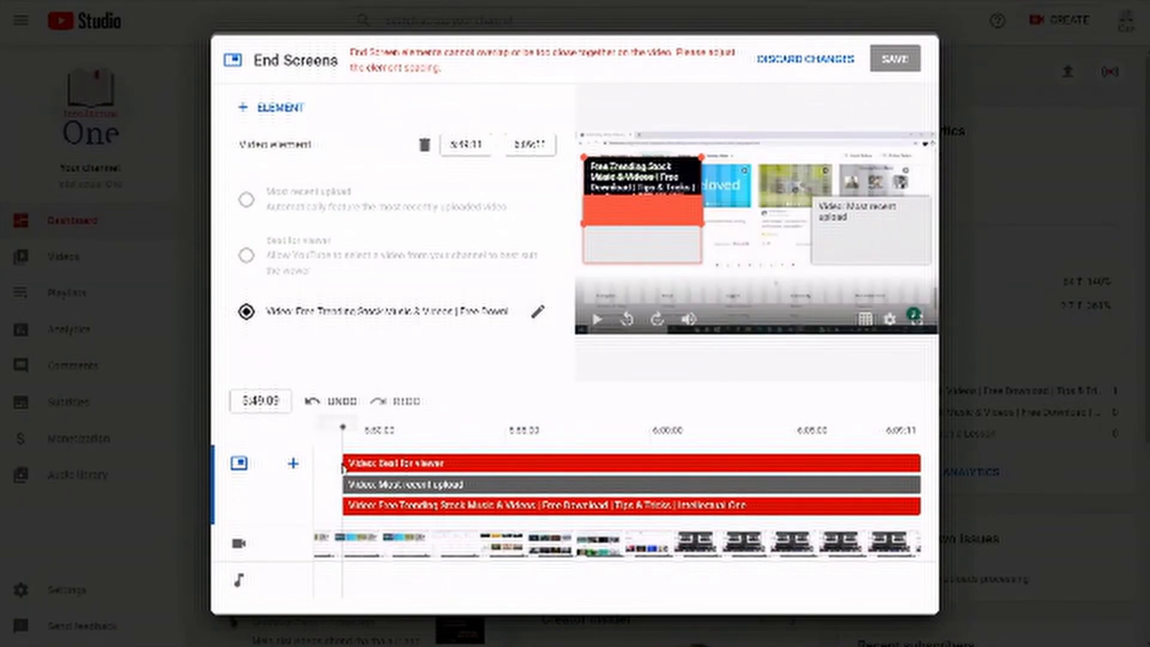
- Trim all three end screen elements to start near the video's end and close the editor
left_click_drag(339, 463, 823, 482)
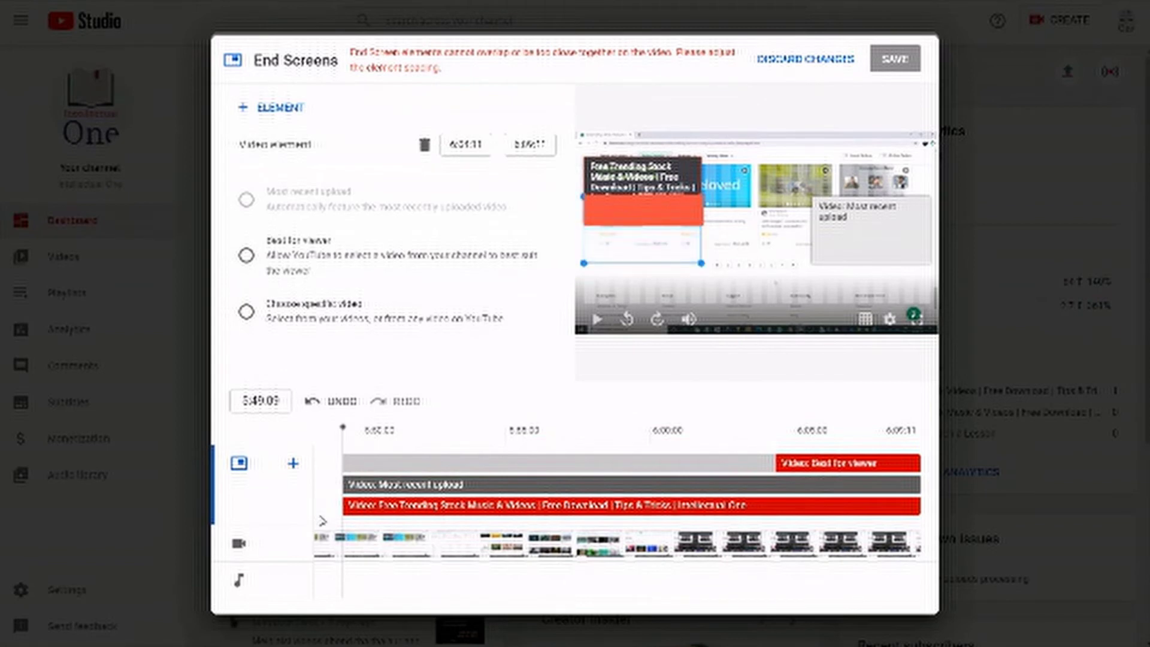
left_click(386, 484)
left_click_drag(344, 484, 791, 495)
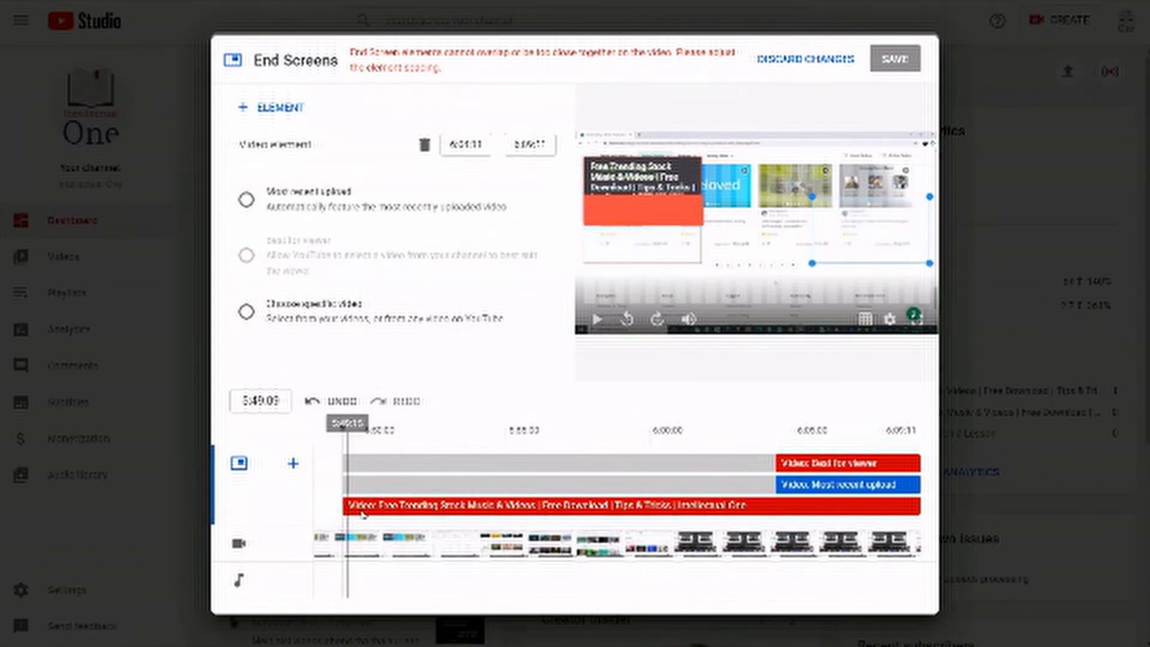
left_click_drag(339, 505, 790, 507)
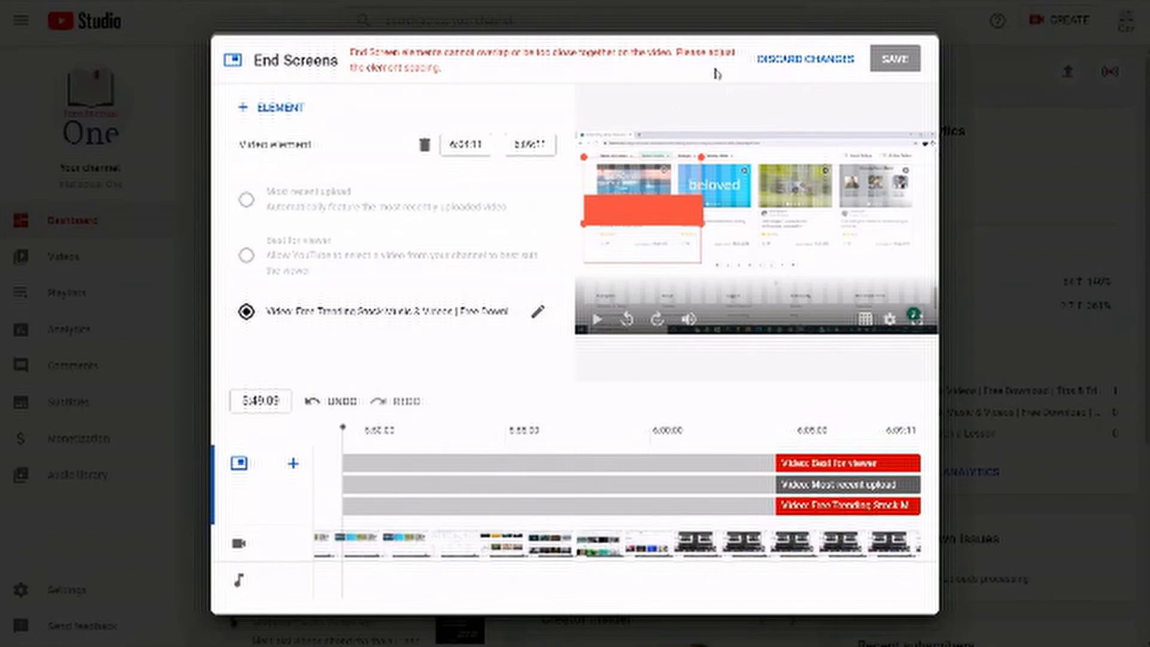
left_click(804, 60)
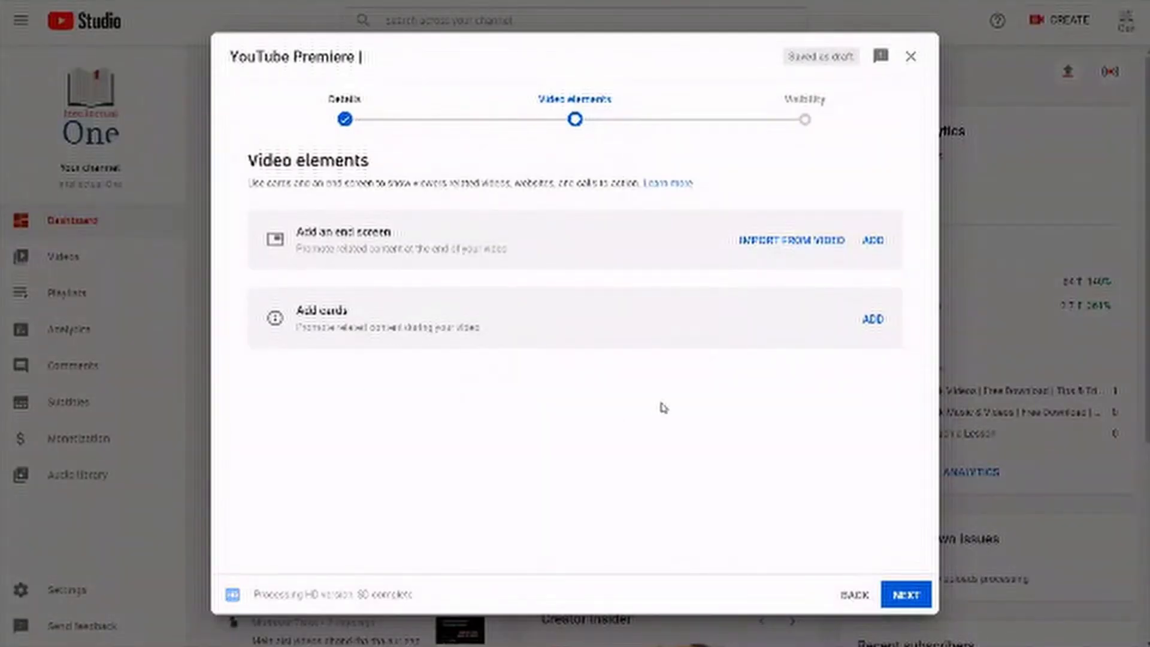
- Skip adding cards and continue to the Visibility step
left_click(872, 319)
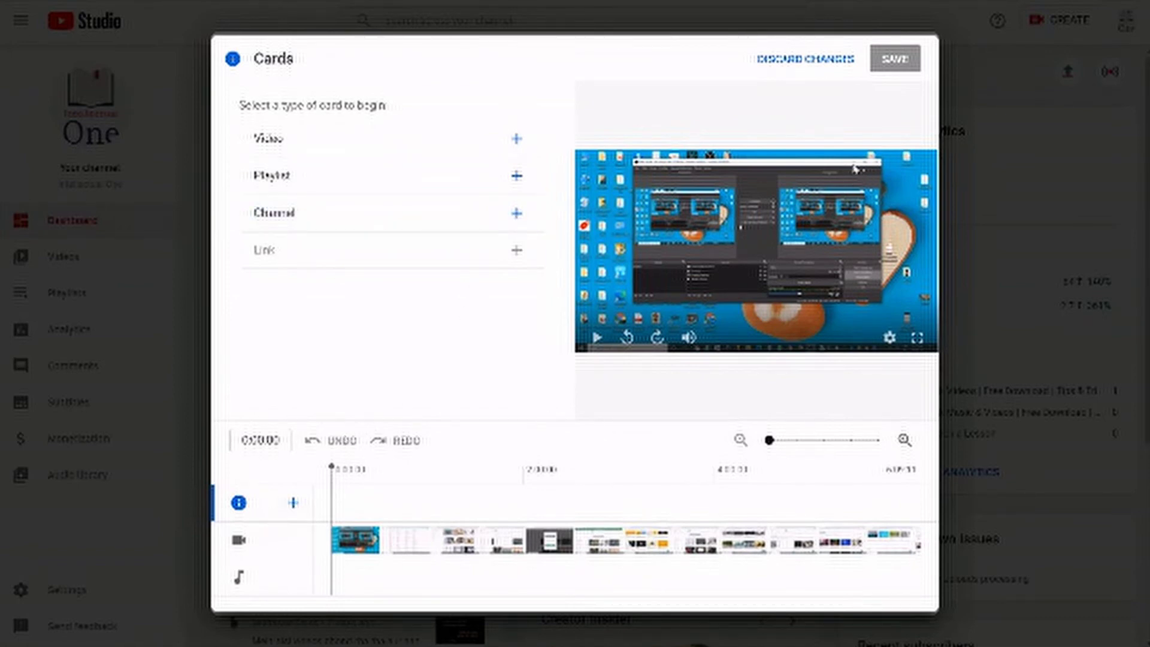
left_click(793, 59)
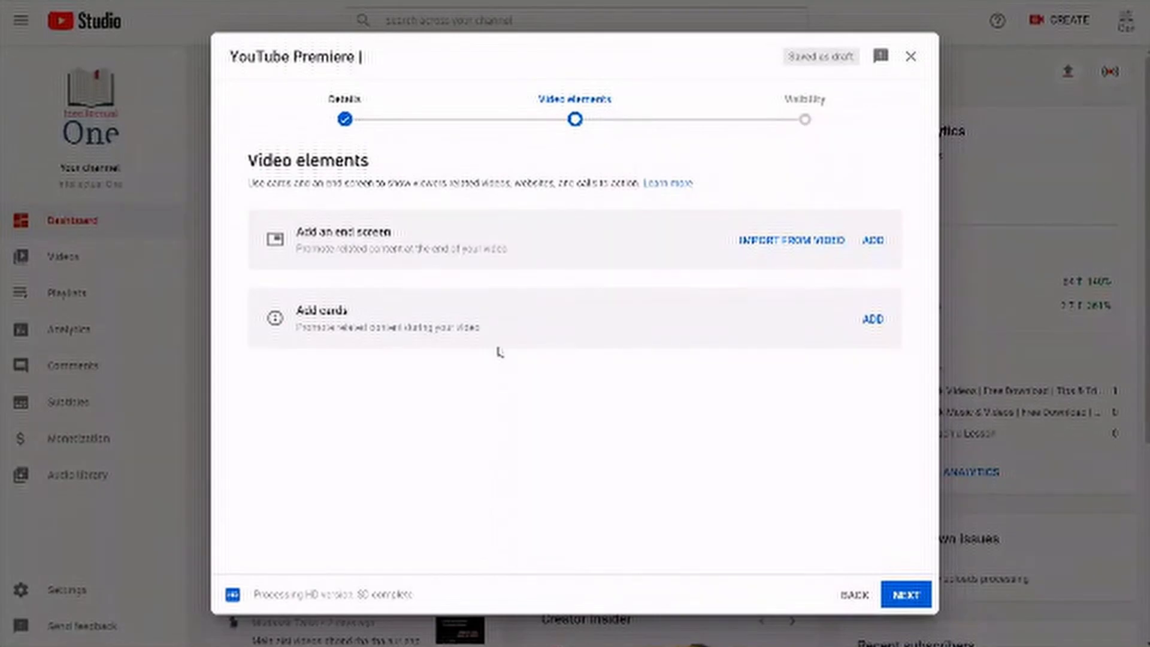
left_click(905, 594)
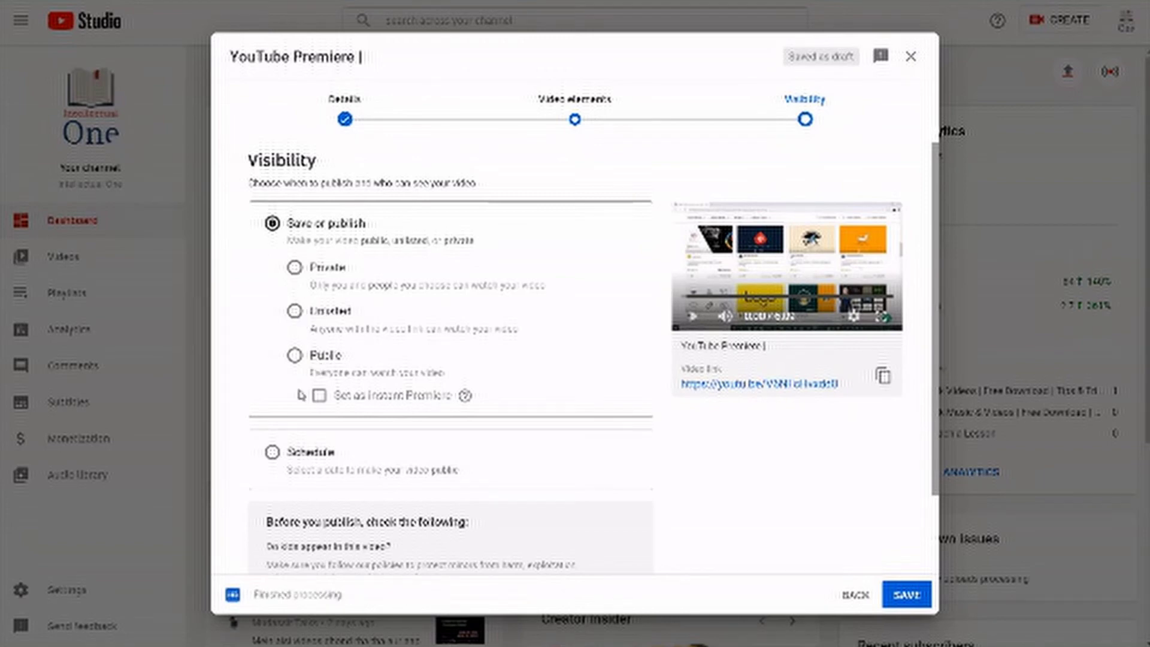
- Schedule the video as a Premiere for August 24, 2020 at 12:00 AM
left_click(295, 357)
left_click(319, 396)
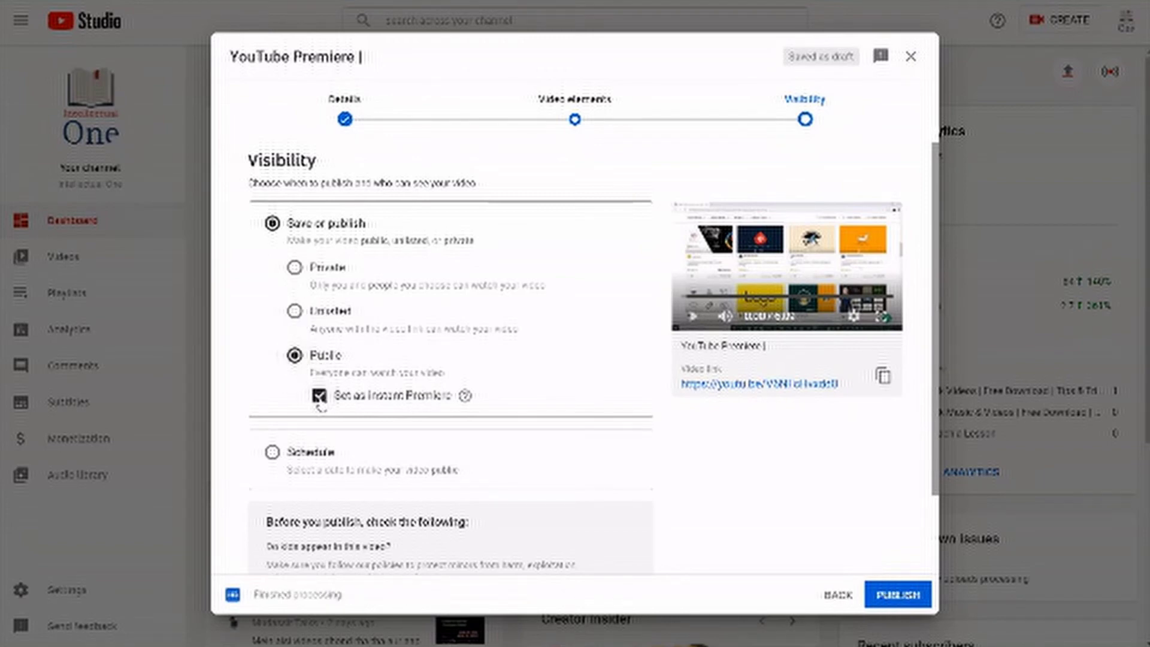
left_click(320, 396)
left_click(273, 451)
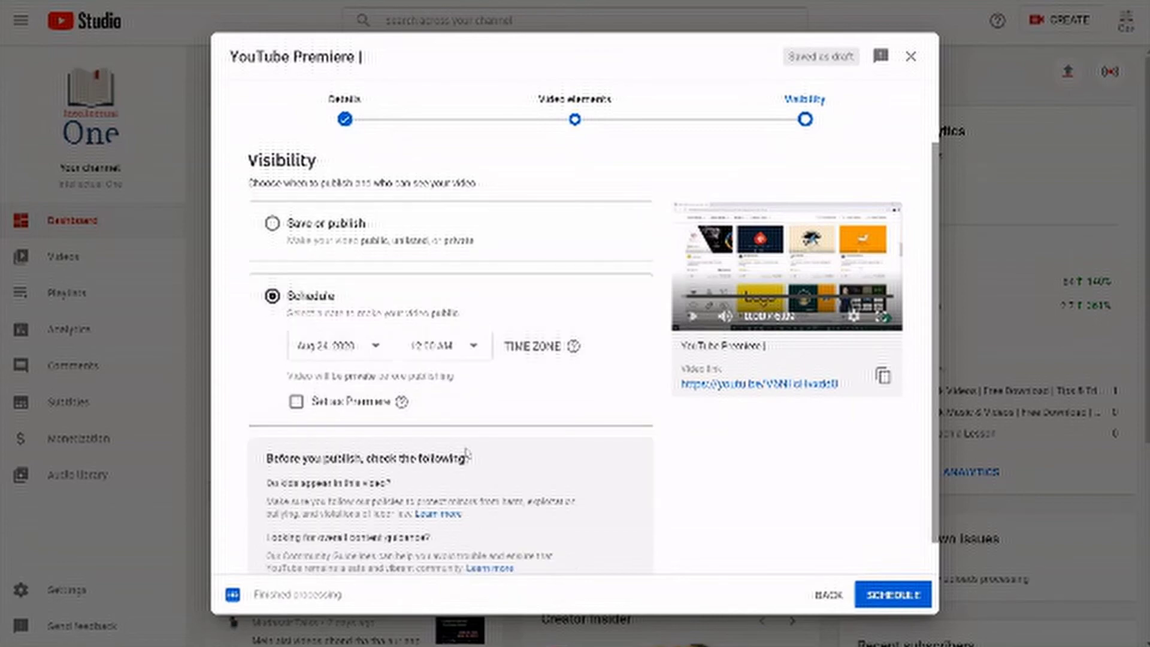
scroll(470, 453, "down", 1)
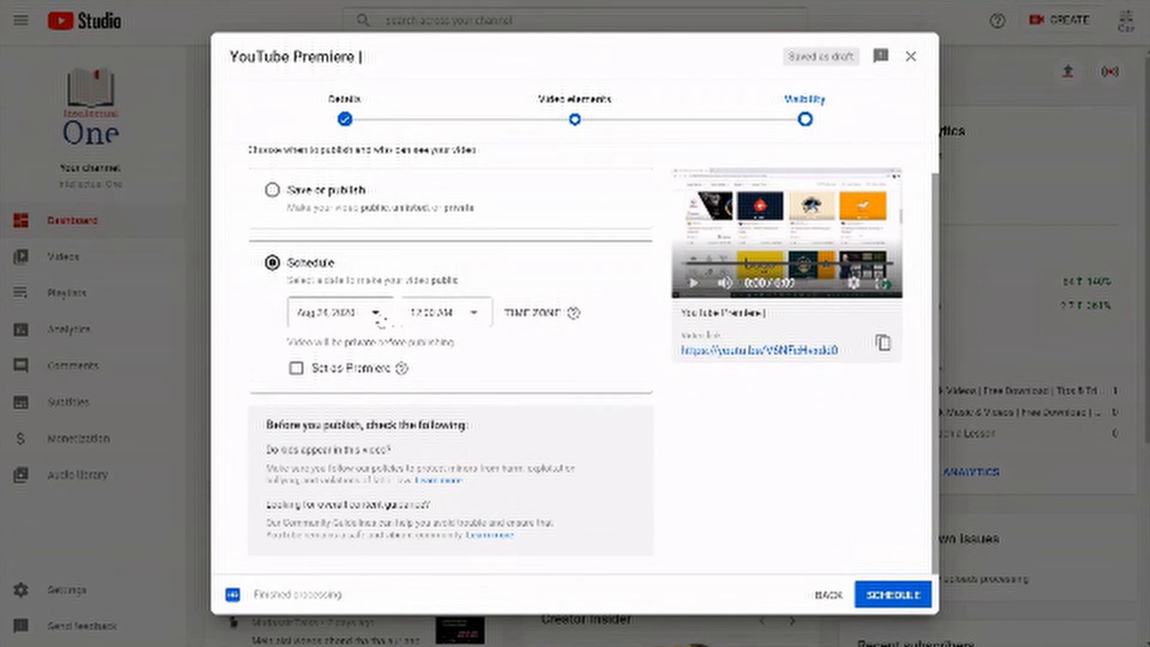
left_click(376, 312)
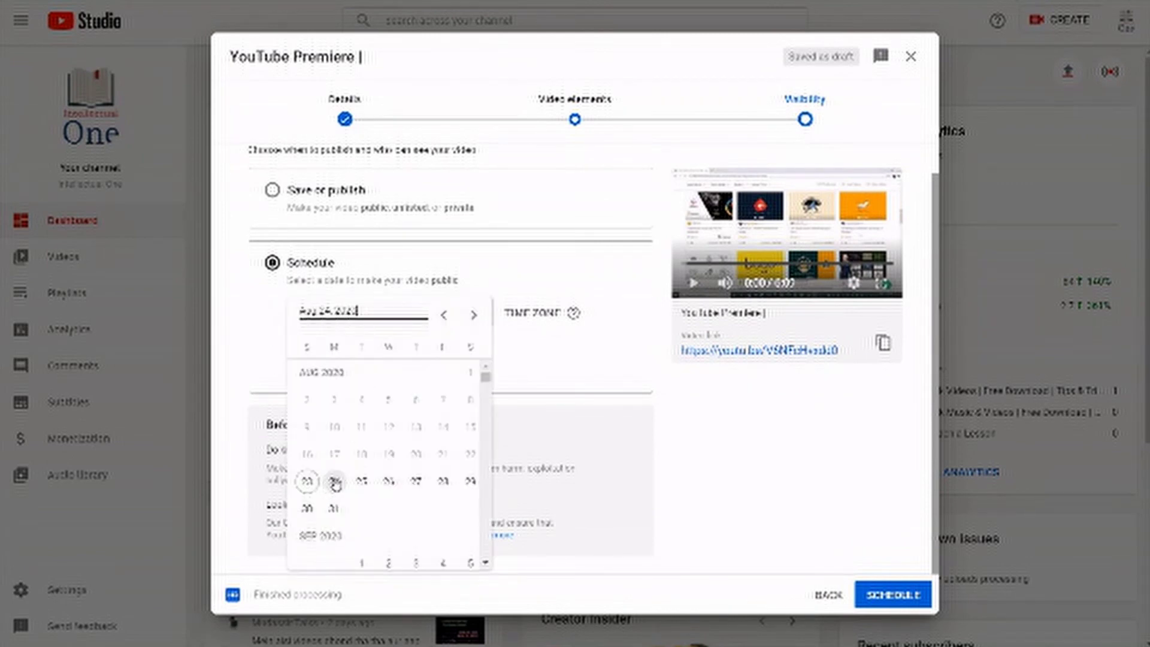
left_click(333, 482)
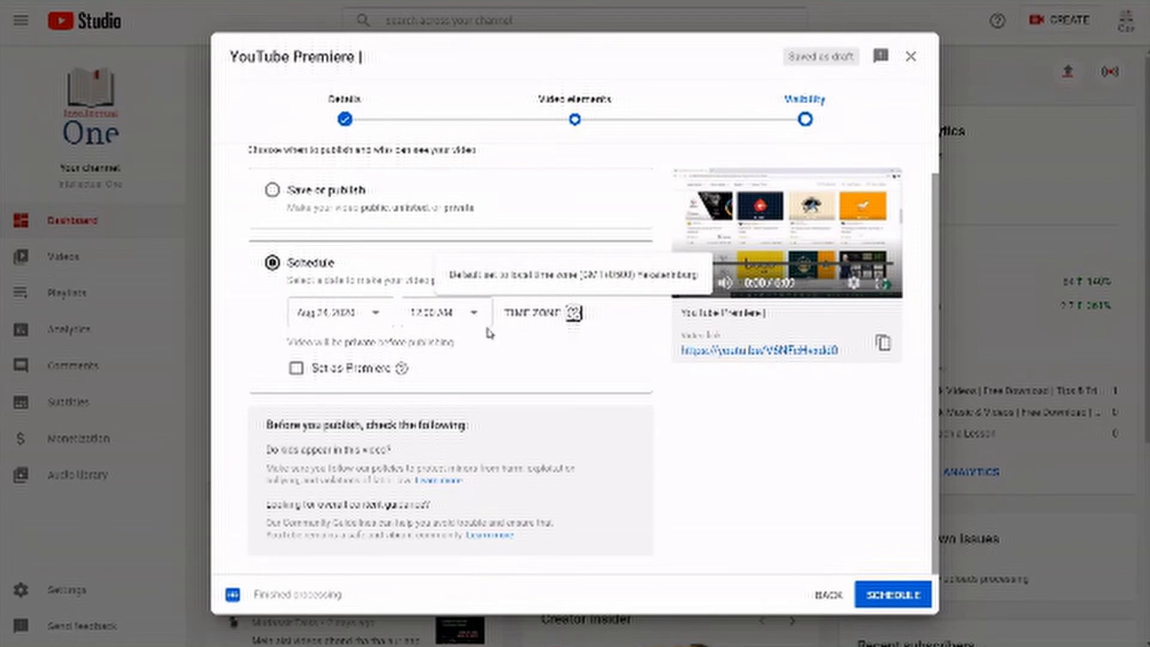
left_click(296, 369)
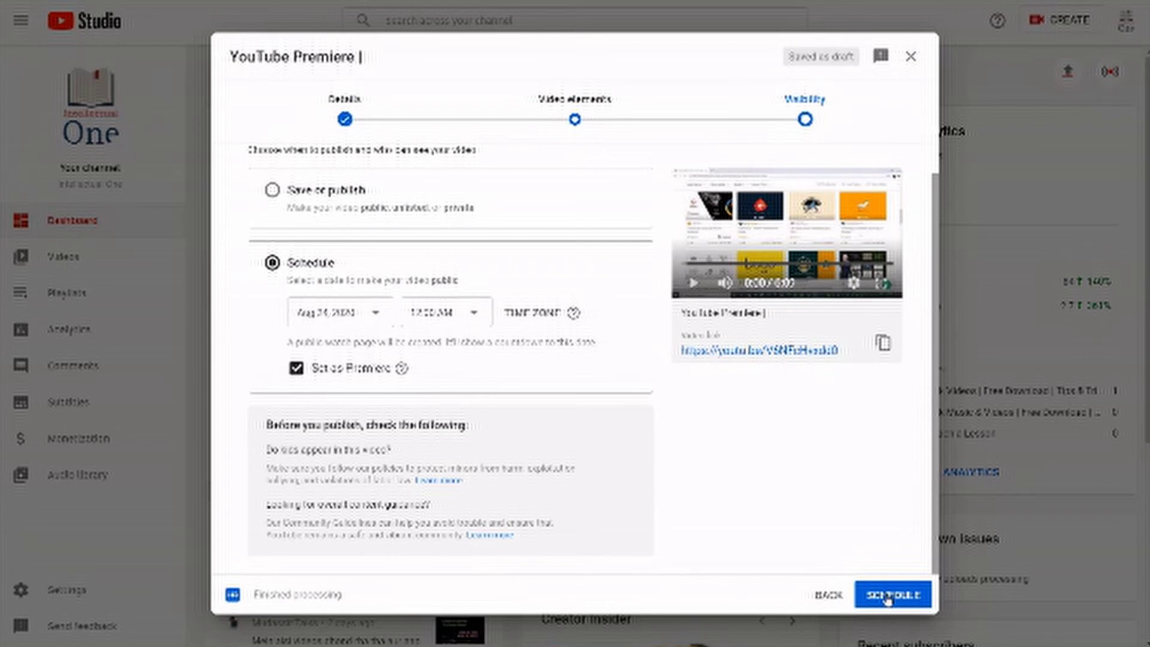
left_click(893, 595)
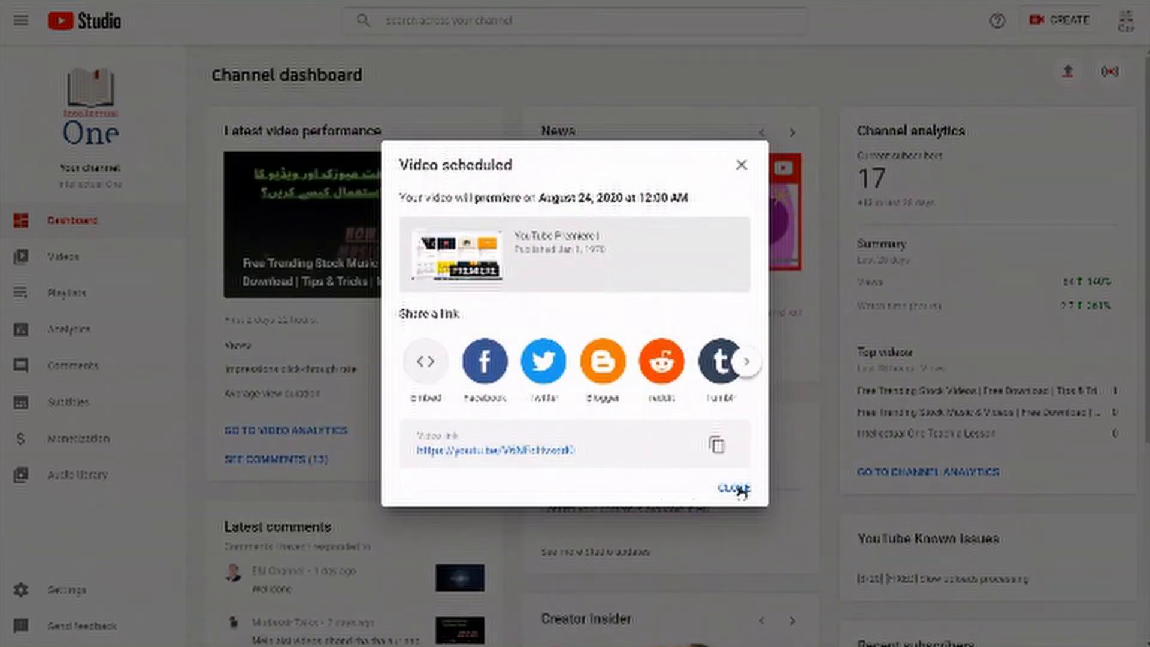
- Dismiss the scheduling confirmation and go to the Videos list to see YouTube Premiere scheduled for Aug 24, 2020
left_click(732, 489)
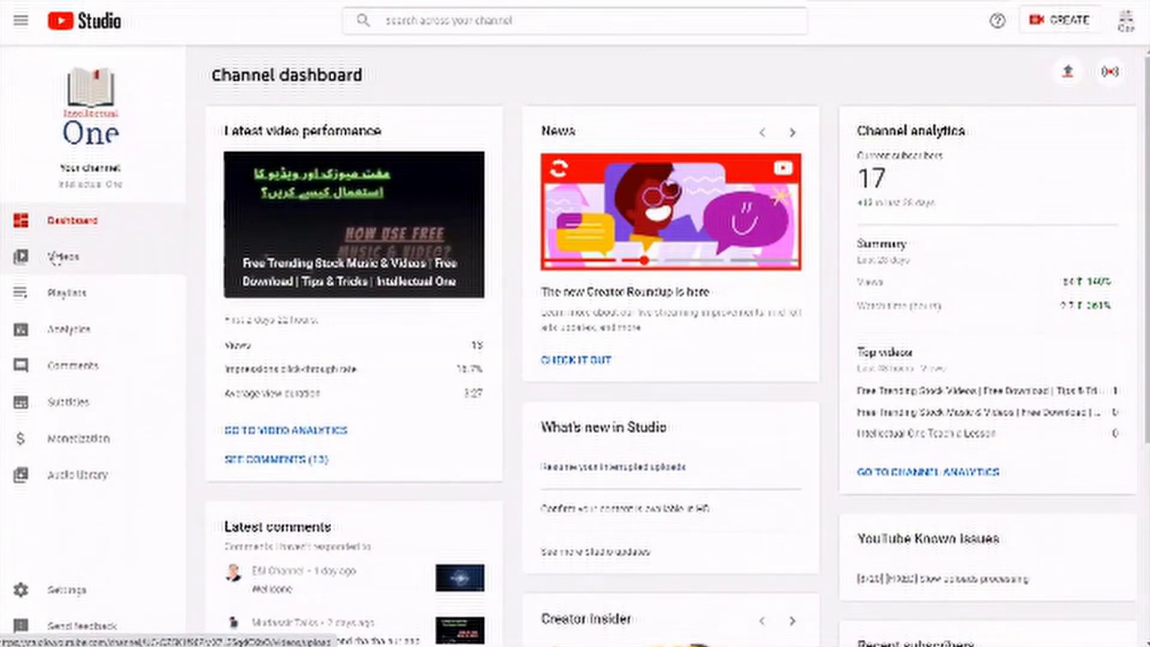
left_click(70, 259)
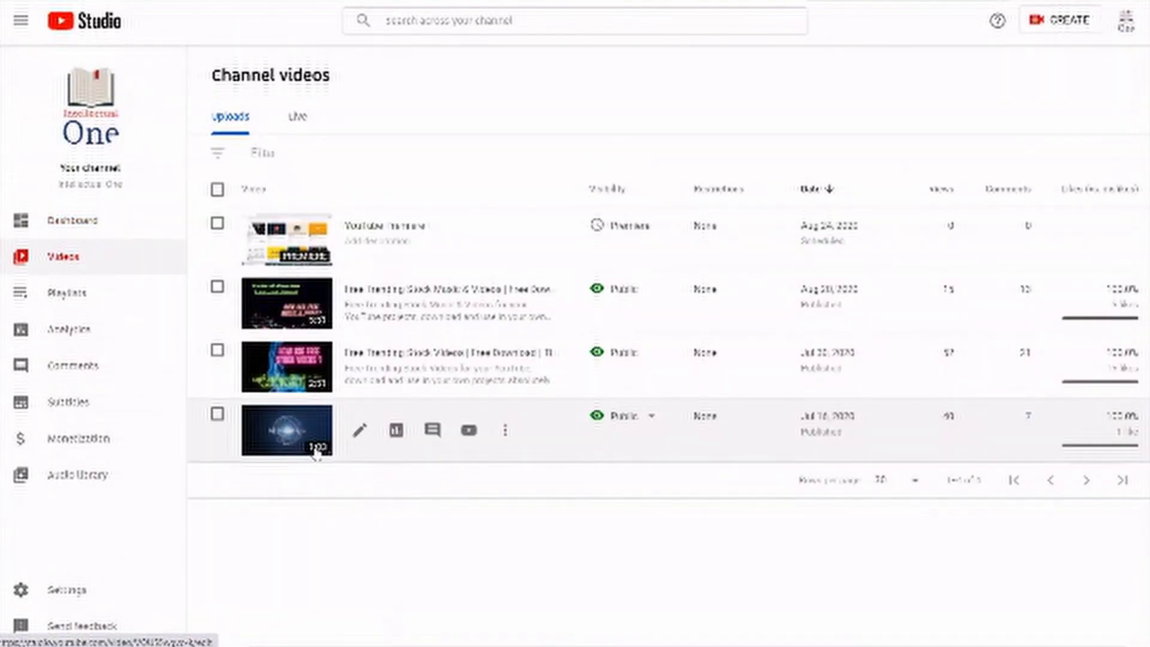
mouse_move(449, 239)
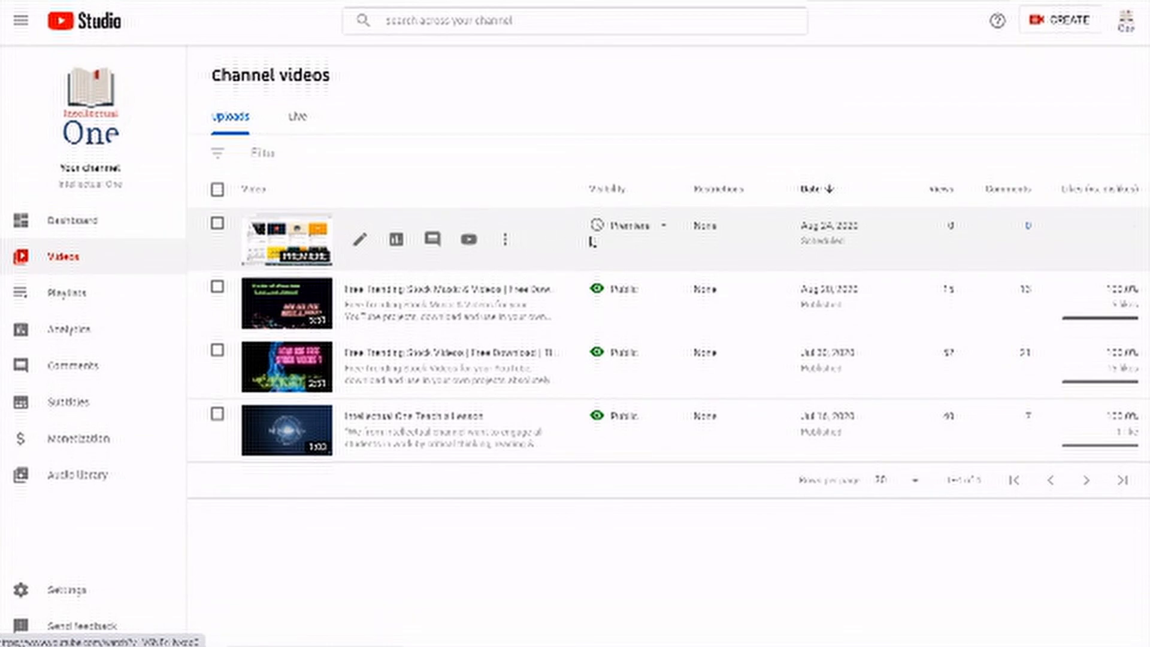
mouse_move(629, 227)
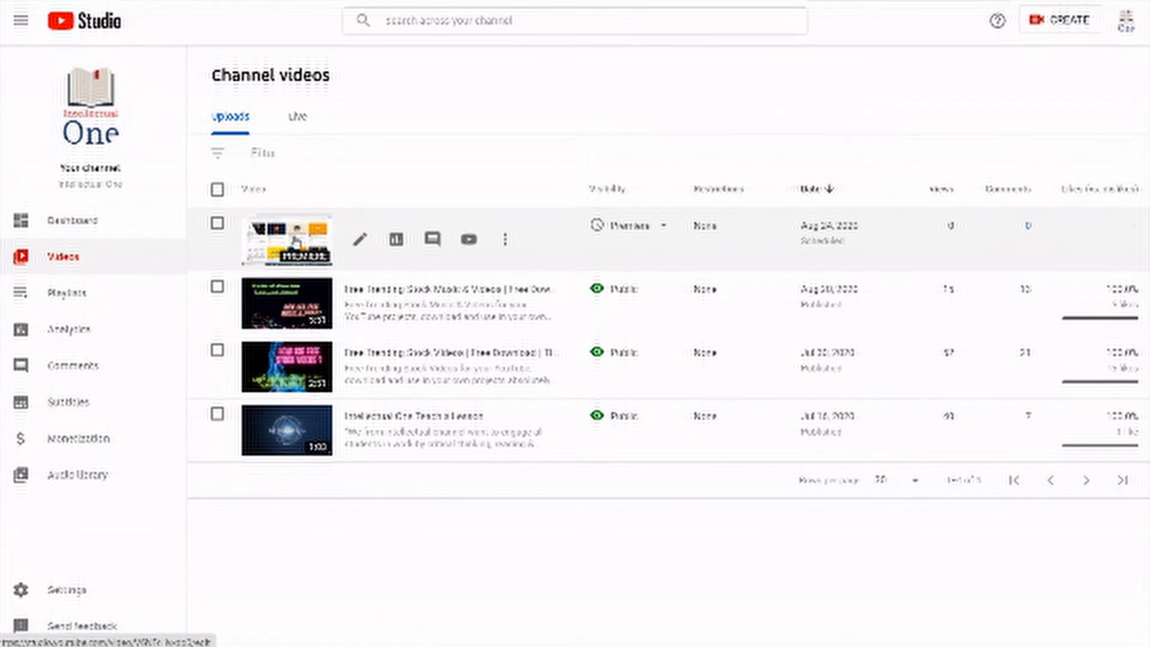
- Reschedule the YouTube Premiere premiere from Aug 24 to Aug 25, 2020
left_click(664, 227)
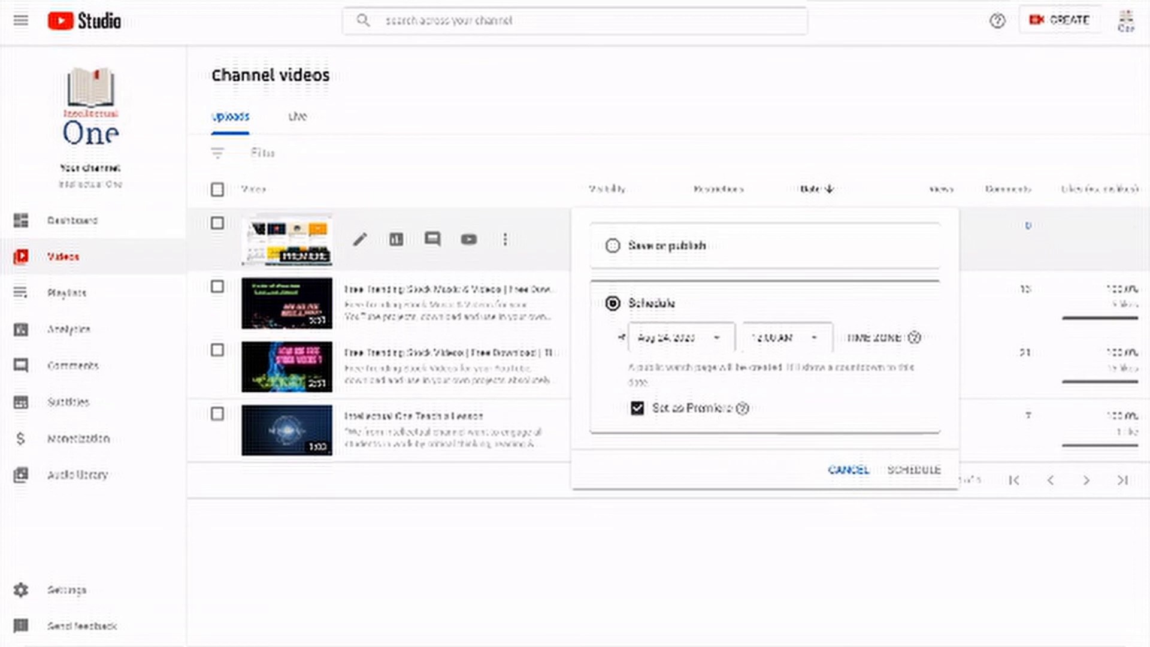
left_click(717, 338)
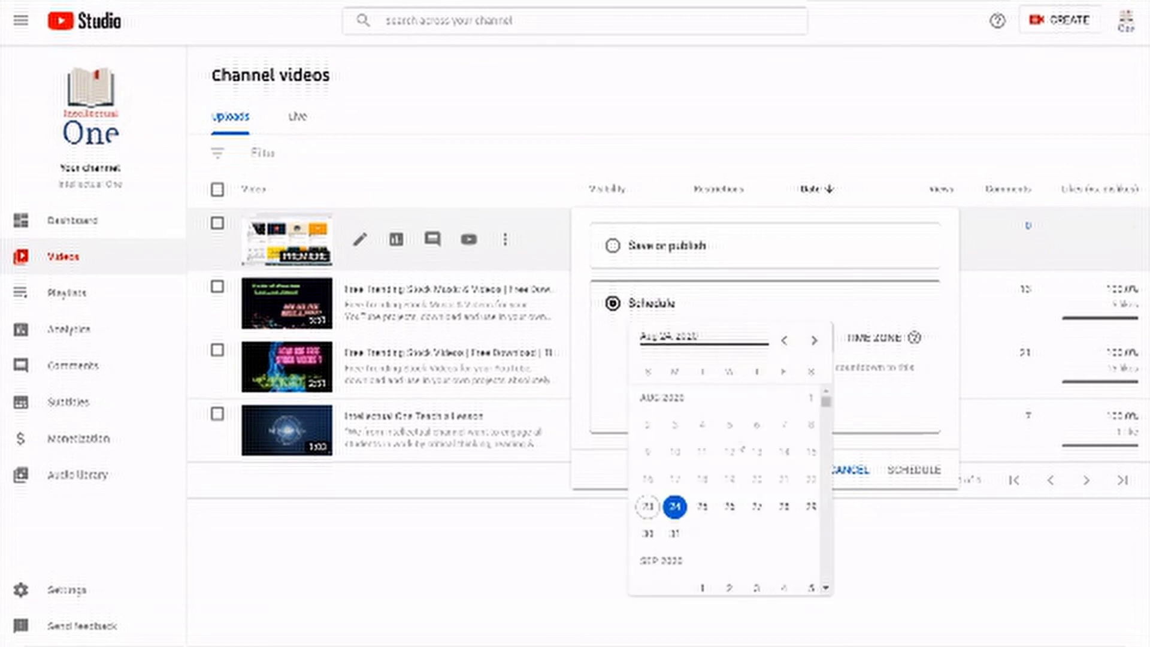
left_click(703, 507)
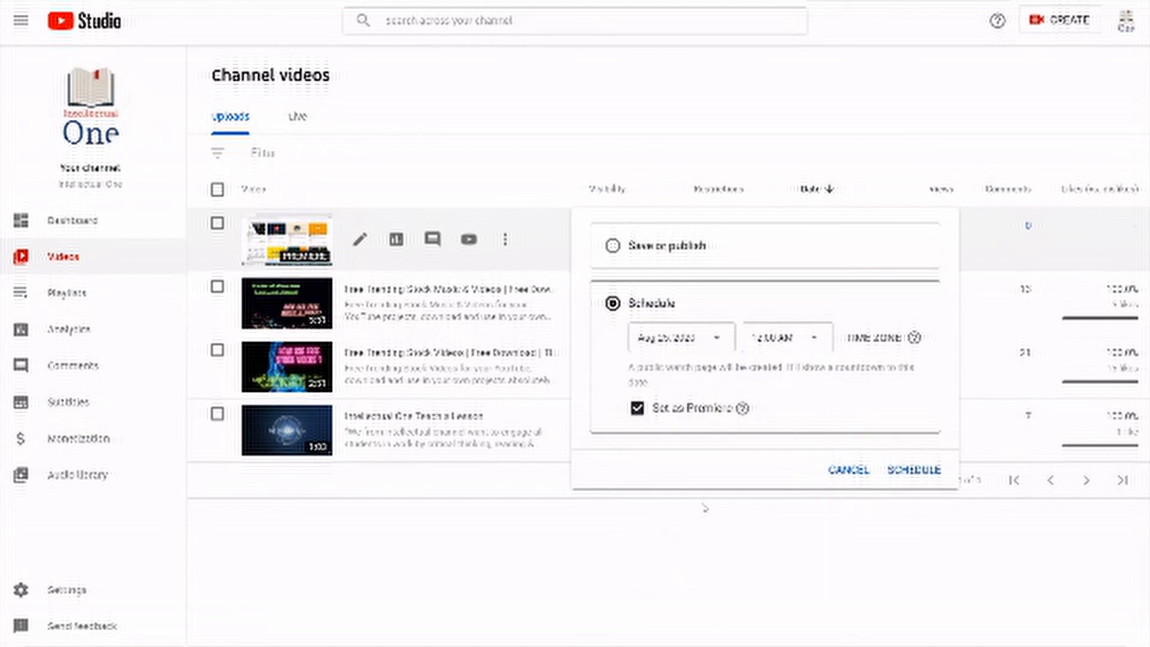
left_click(906, 470)
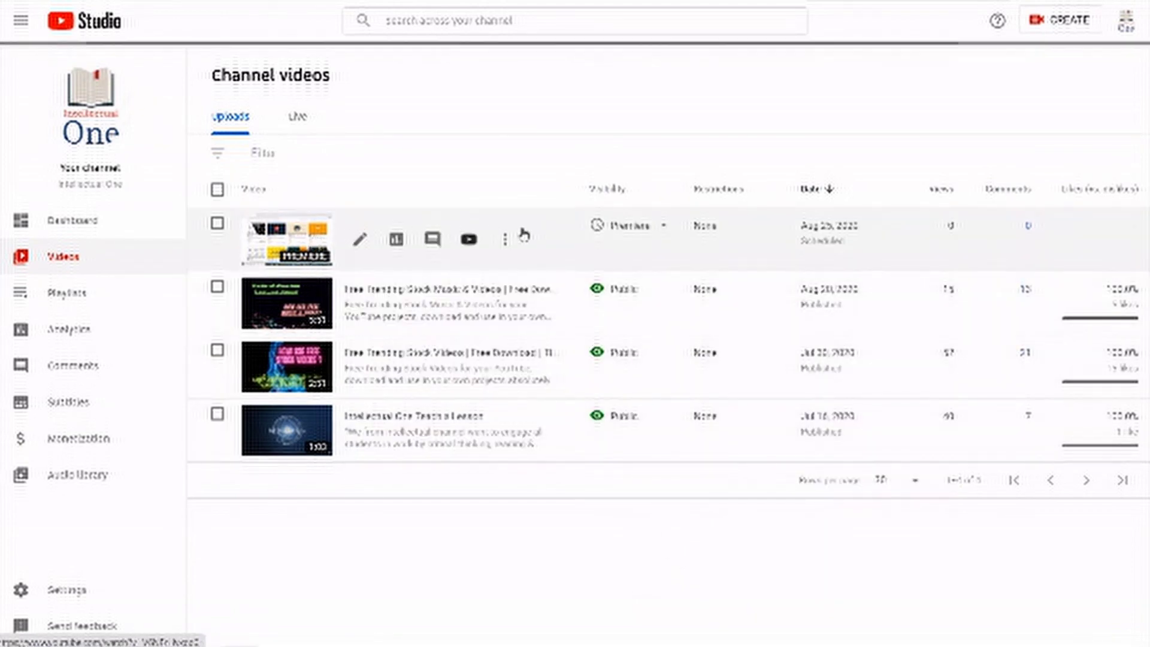